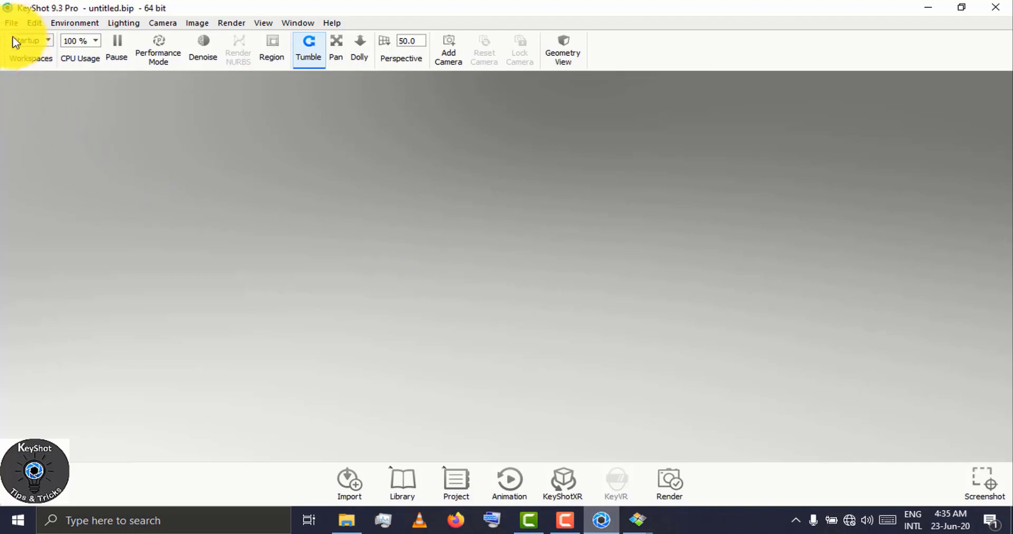
Import the SolidWorks part infinite body.SLDPRT with the default import settings.
left_click(11, 24)
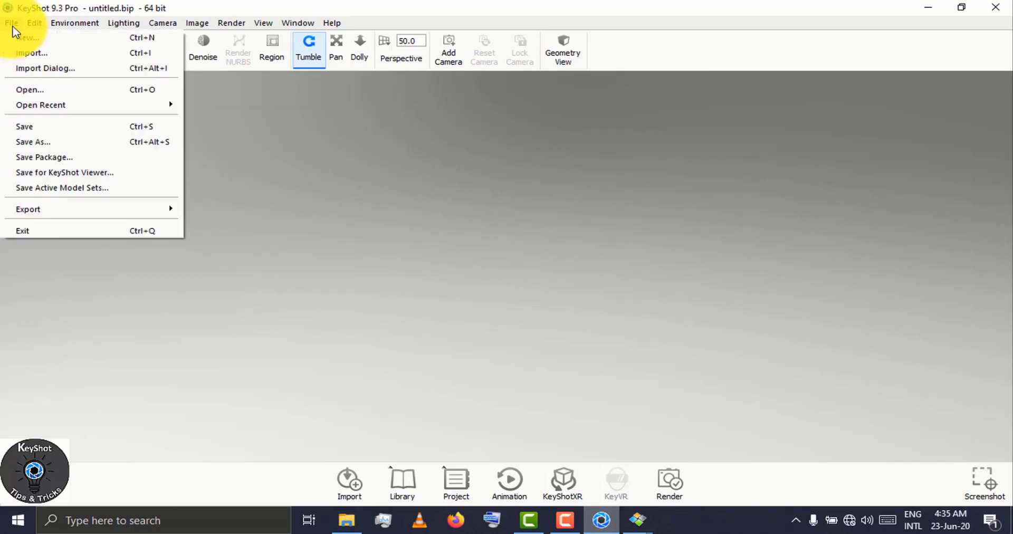
left_click(363, 208)
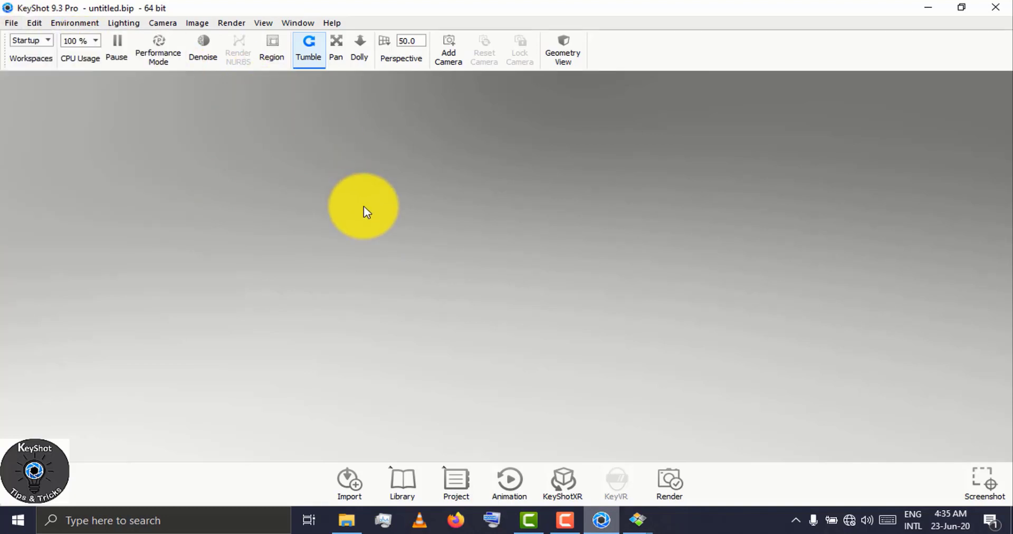
left_click(348, 482)
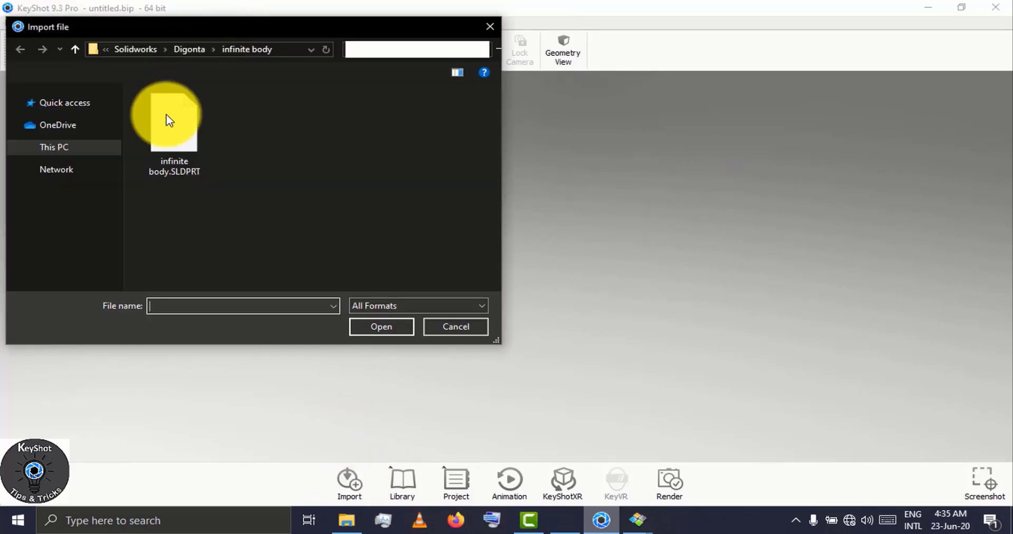
left_click(425, 306)
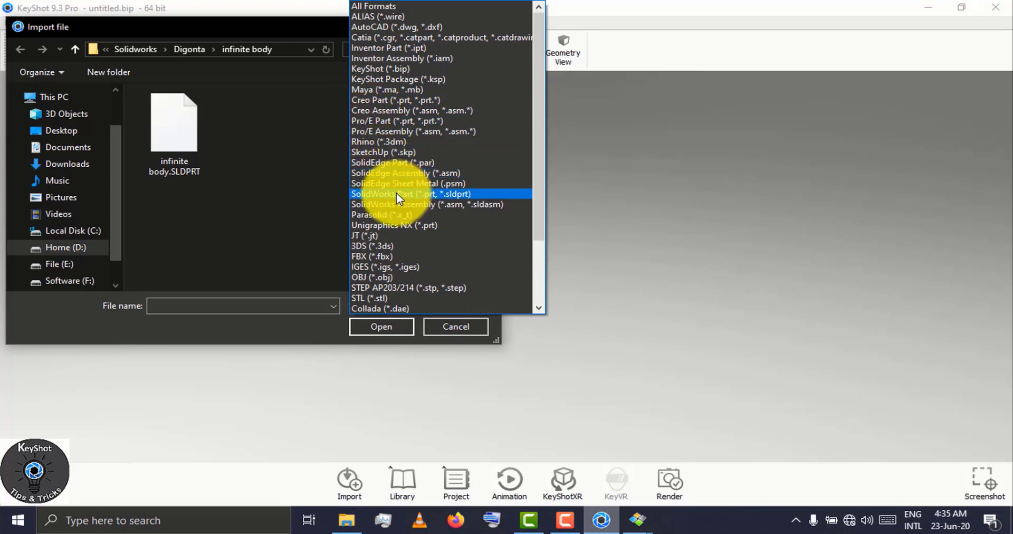
scroll(435, 241, "down", 2)
scroll(435, 241, "down", 1)
scroll(432, 239, "up", 3)
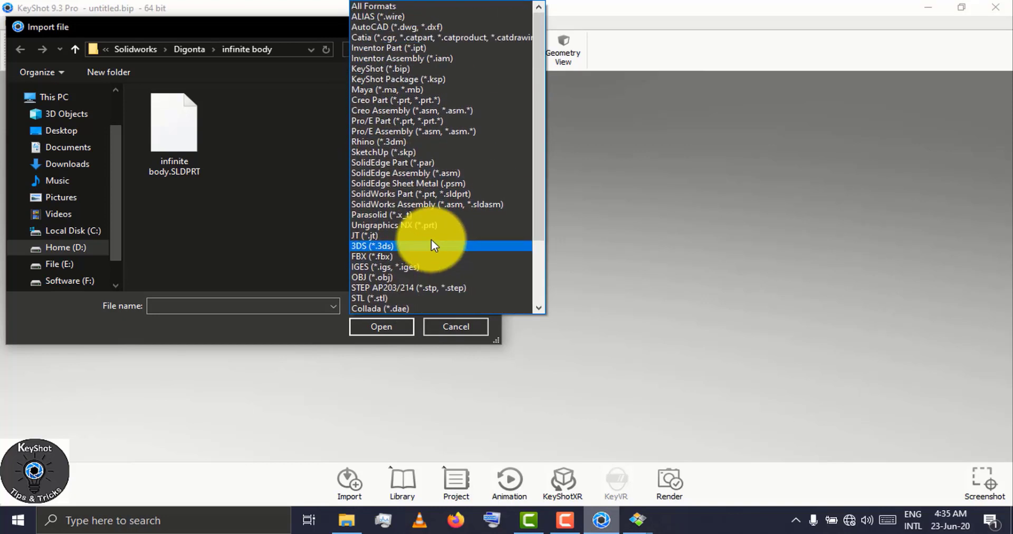
left_click(305, 216)
left_click(161, 115)
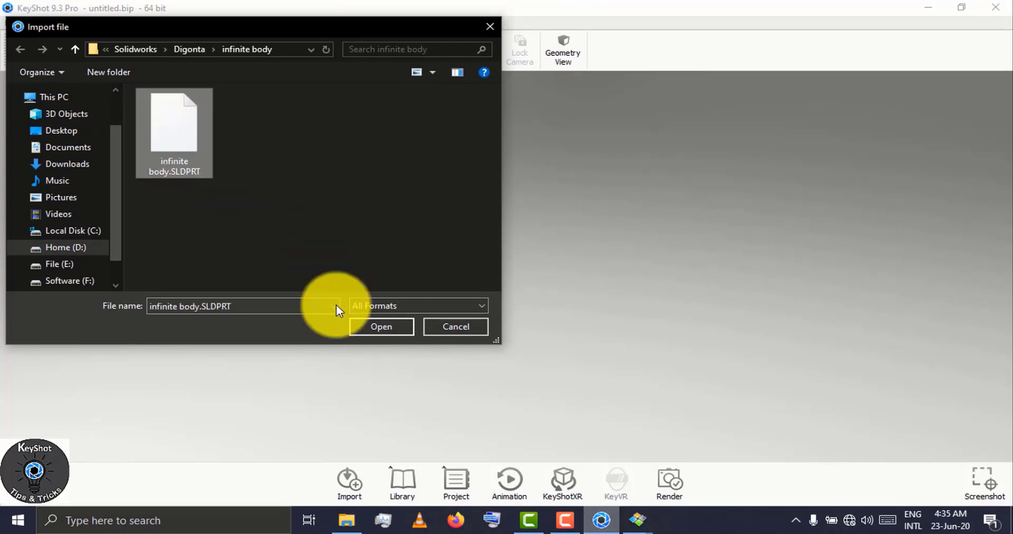
left_click(363, 328)
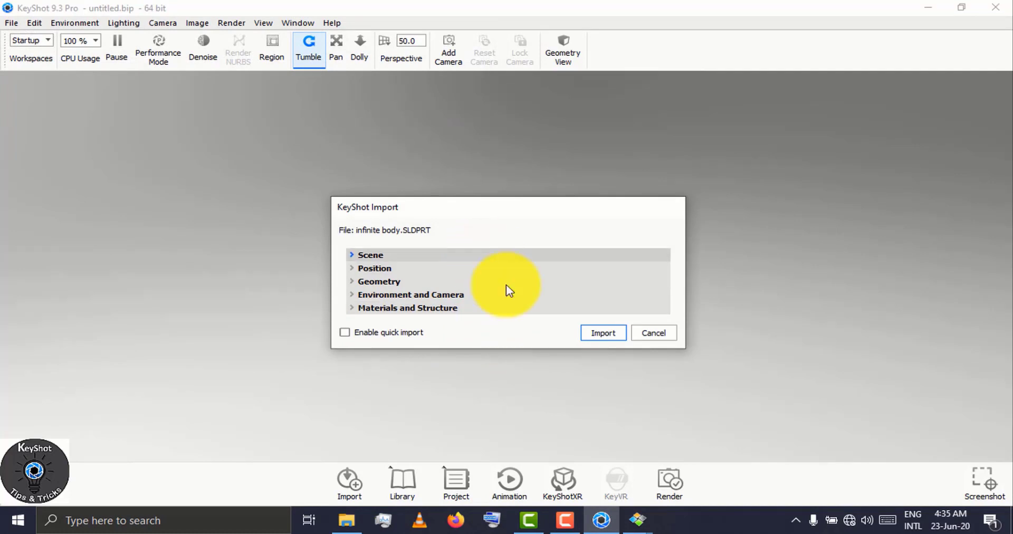
left_click(612, 333)
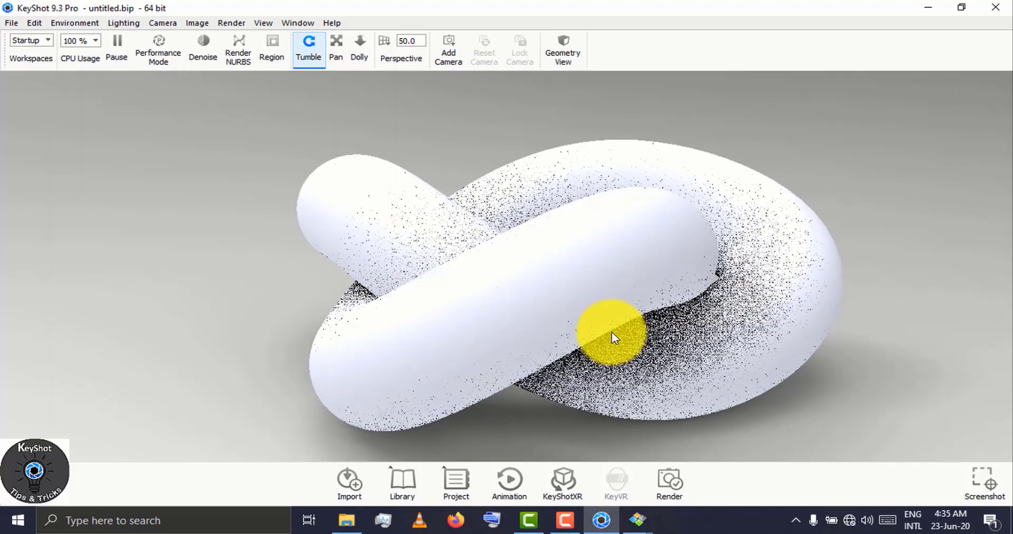
Open the materials library to choose a finish for the imported knot model.
scroll(612, 333, "down", 6)
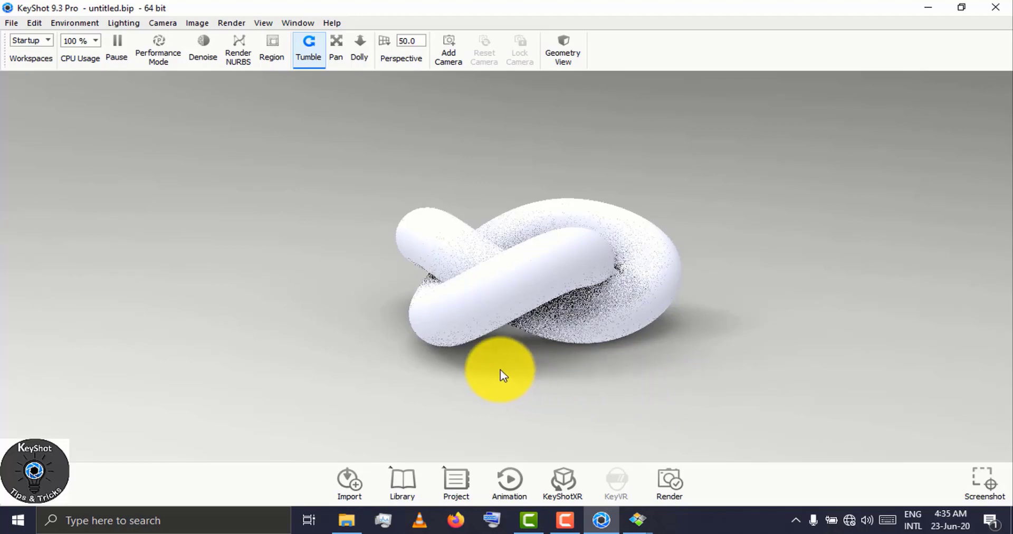
left_click_drag(587, 373, 979, 505)
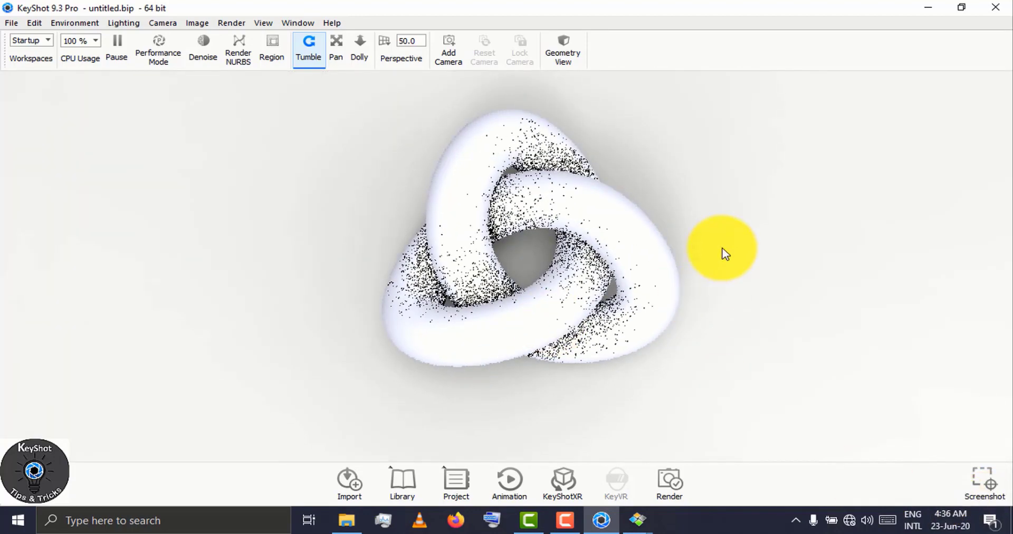
left_click_drag(716, 253, 792, 242)
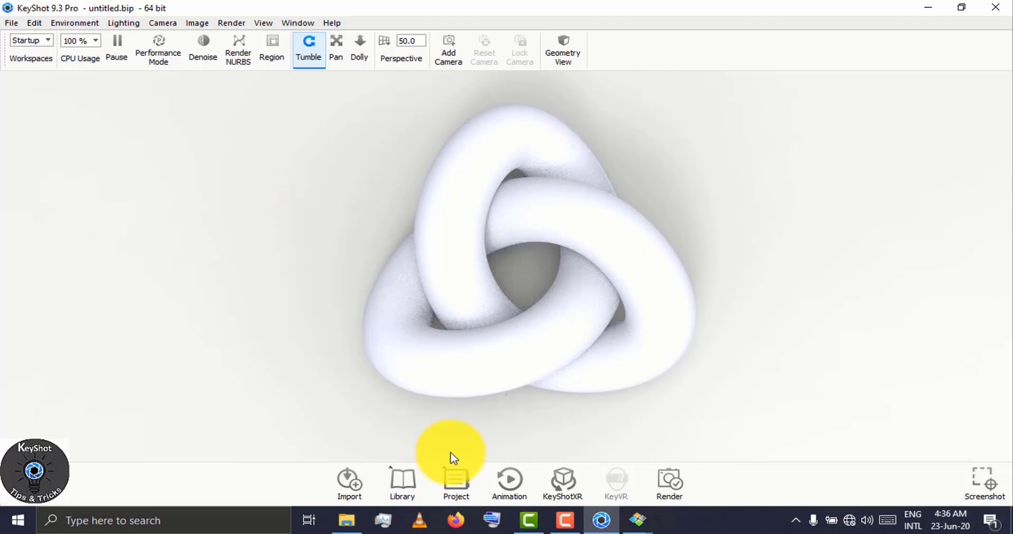
left_click(406, 477)
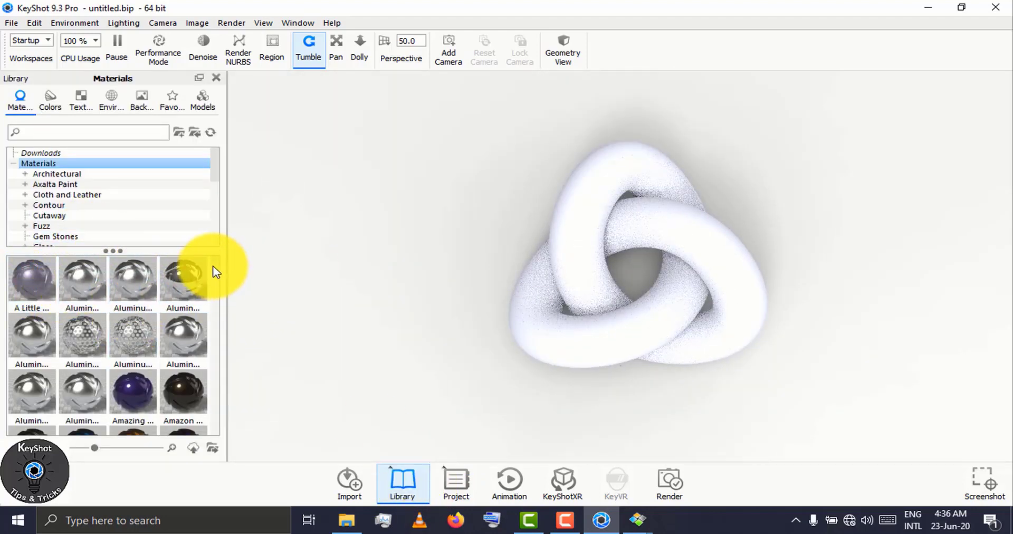
left_click_drag(215, 263, 203, 233)
Try a polished aluminum material and the dark brown Amazon material on the knot.
left_click(194, 278)
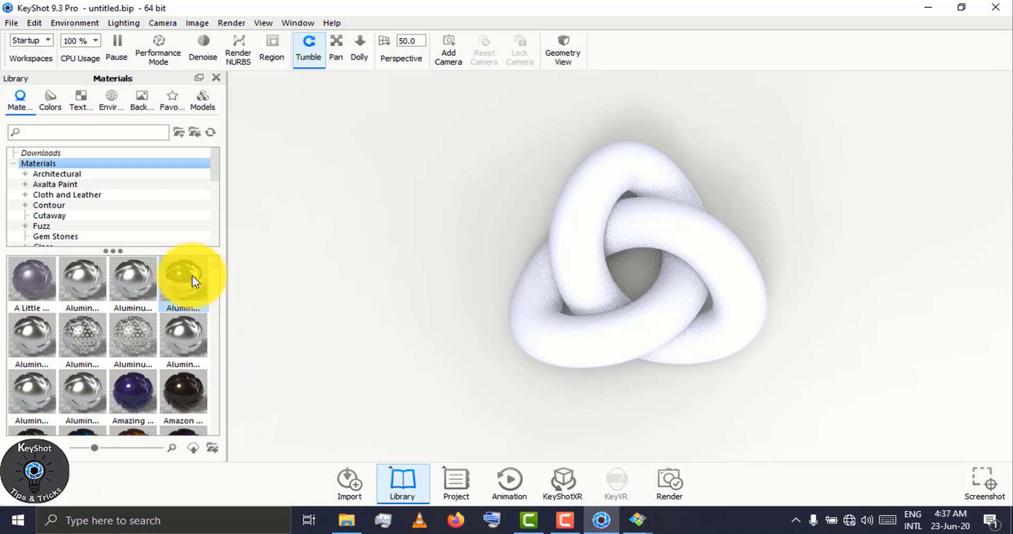
left_click_drag(192, 275, 537, 328)
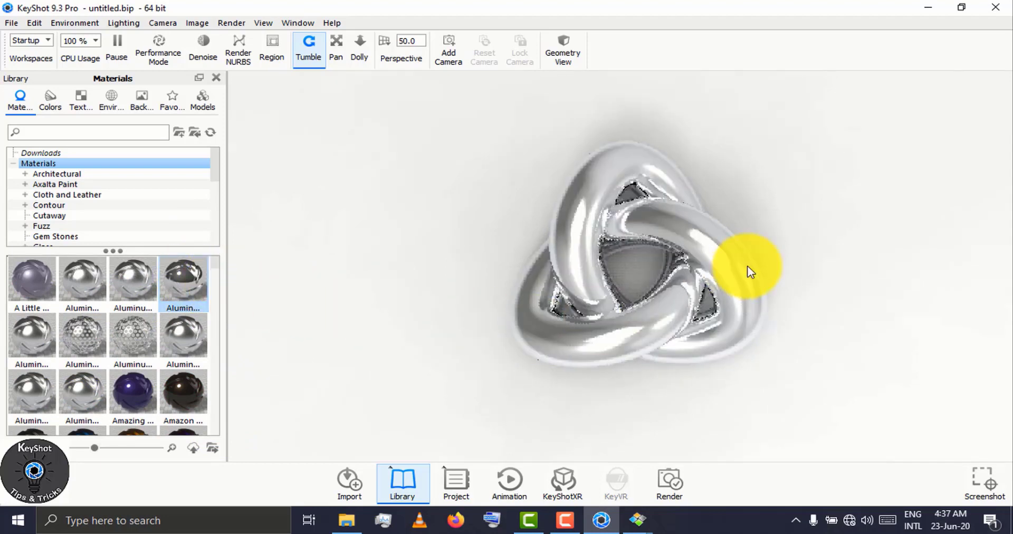
left_click_drag(788, 264, 653, 301)
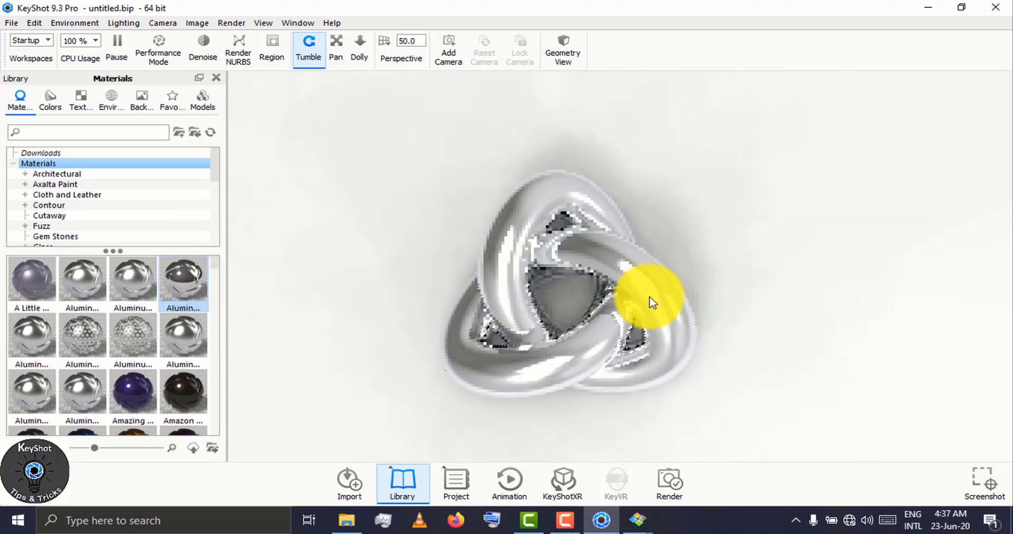
left_click_drag(183, 393, 511, 365)
Apply the Brass Polished material from the library to the knot.
scroll(84, 378, "down", 3)
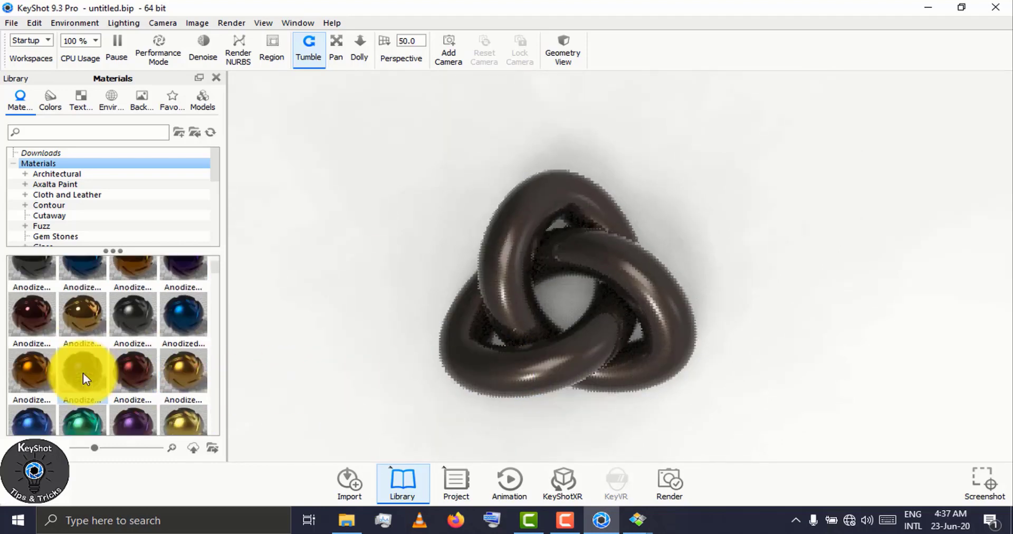
scroll(196, 372, "down", 10)
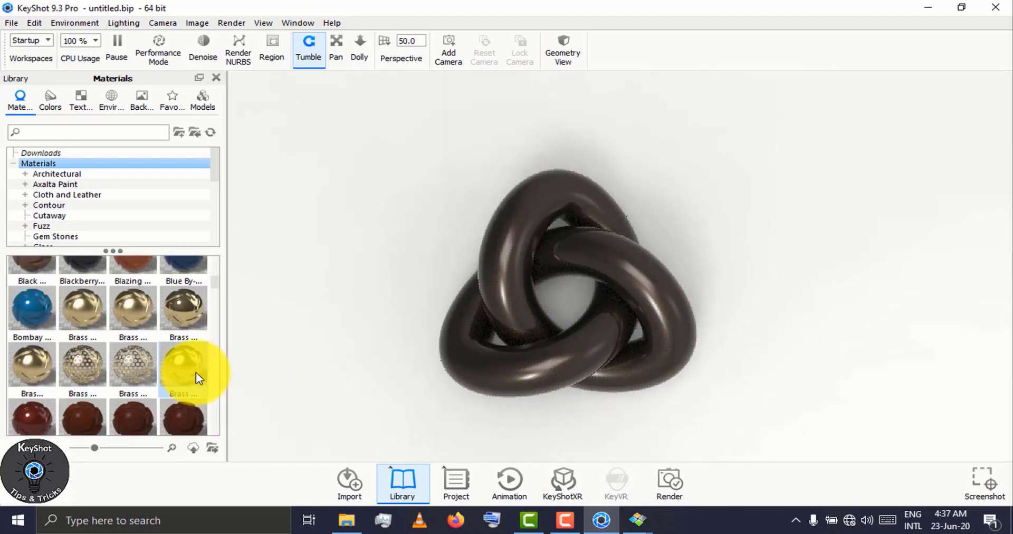
left_click_drag(194, 315, 577, 366)
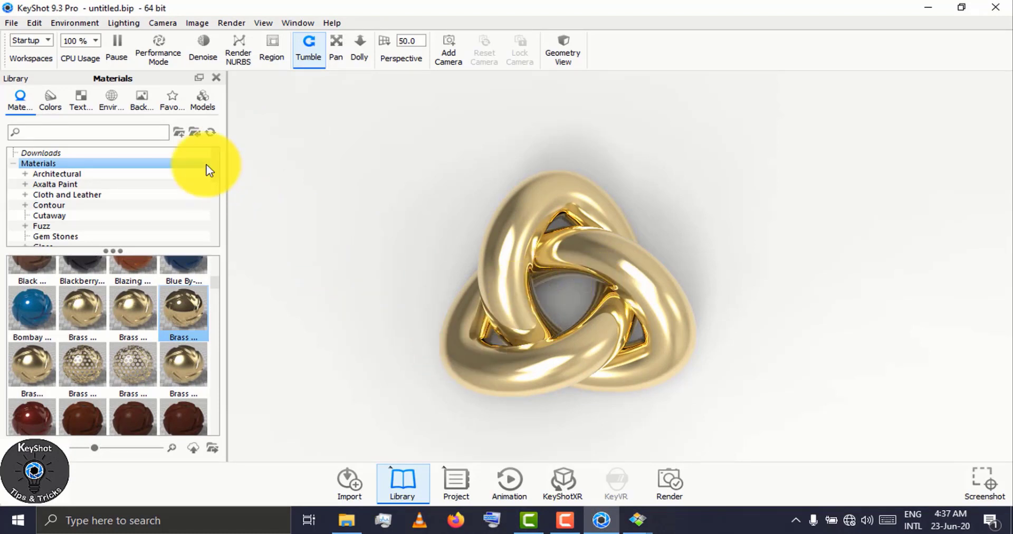
Browse the Interior, Outdoor, Studio and Sun & Sky categories of the environment library and return to the full list.
left_click(110, 101)
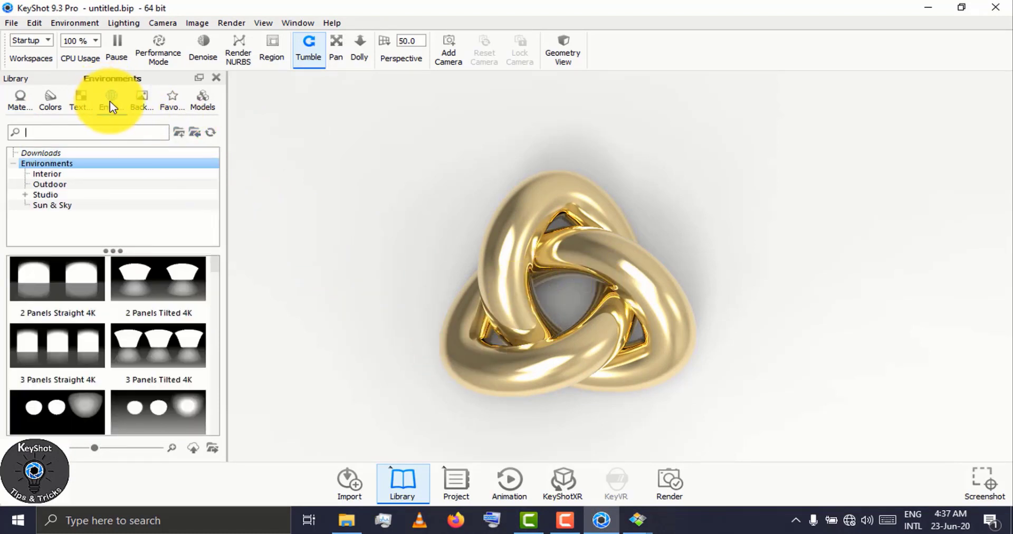
left_click(74, 175)
left_click(75, 183)
left_click(78, 195)
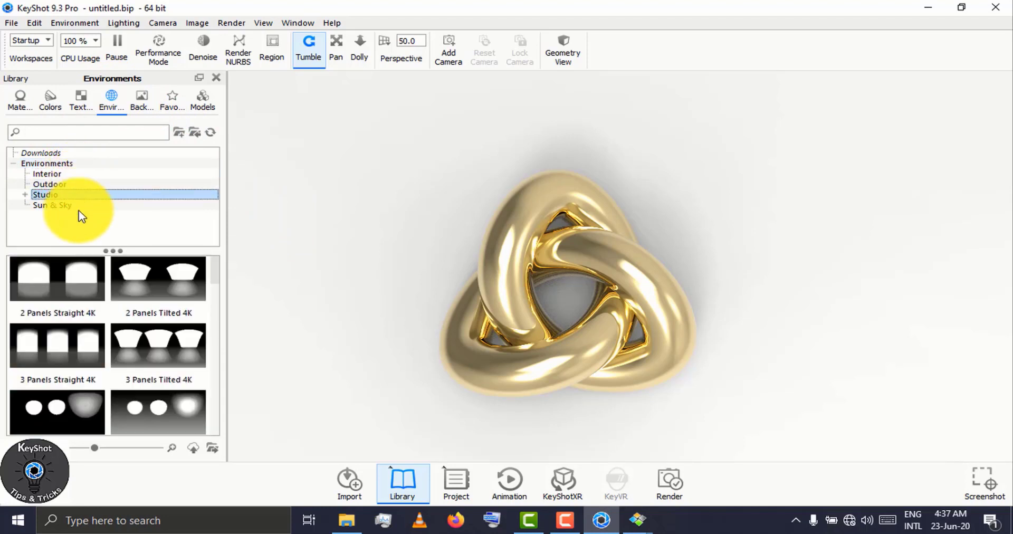
left_click(78, 205)
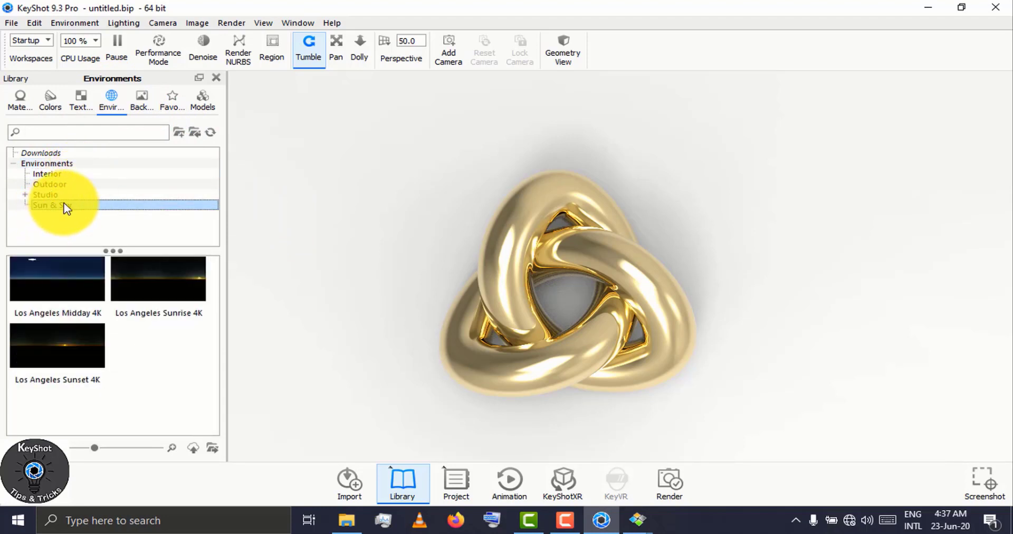
left_click(68, 164)
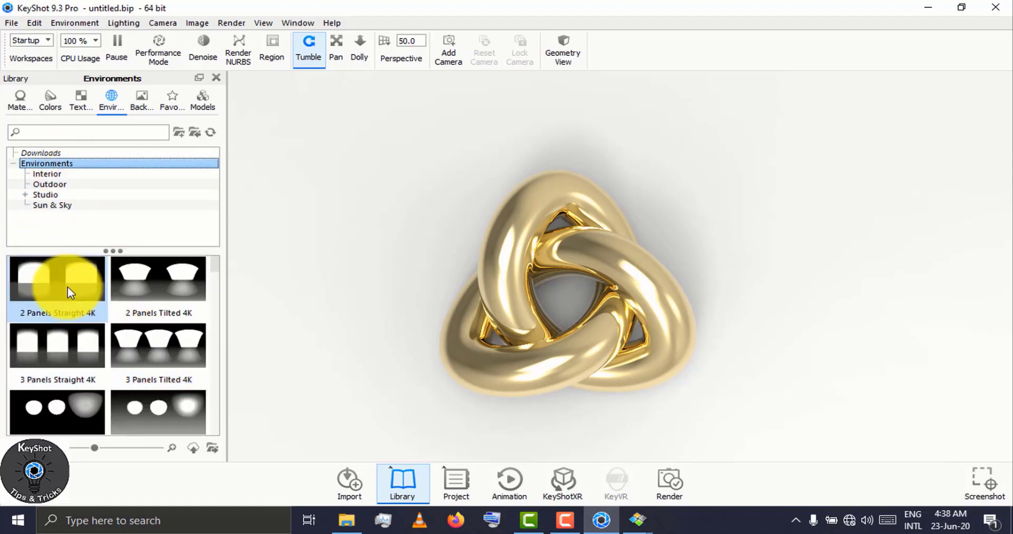
Try the 2 Panels Straight 4K and 3 Point Dark 4K environments on the scene.
left_click_drag(68, 287, 522, 317)
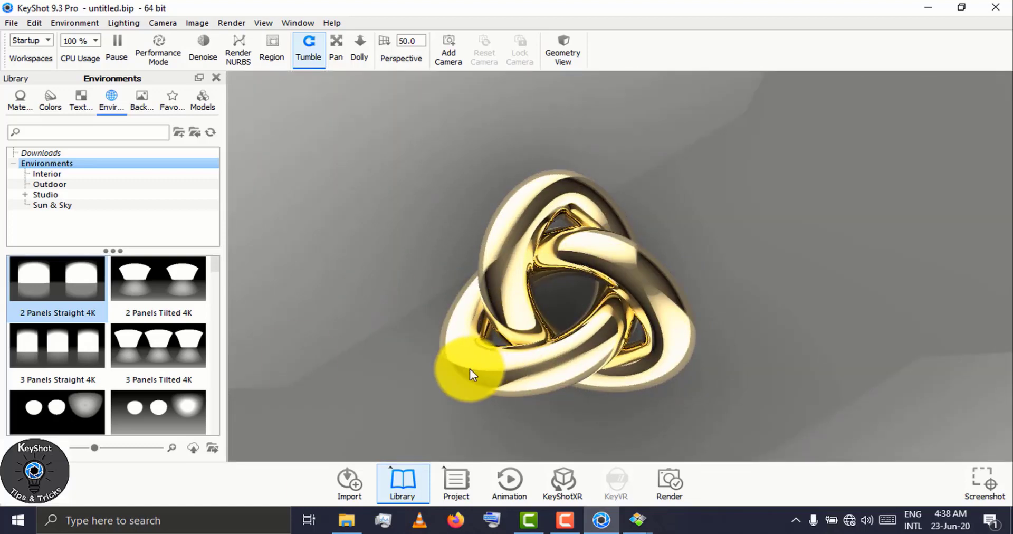
scroll(134, 381, "down", 3)
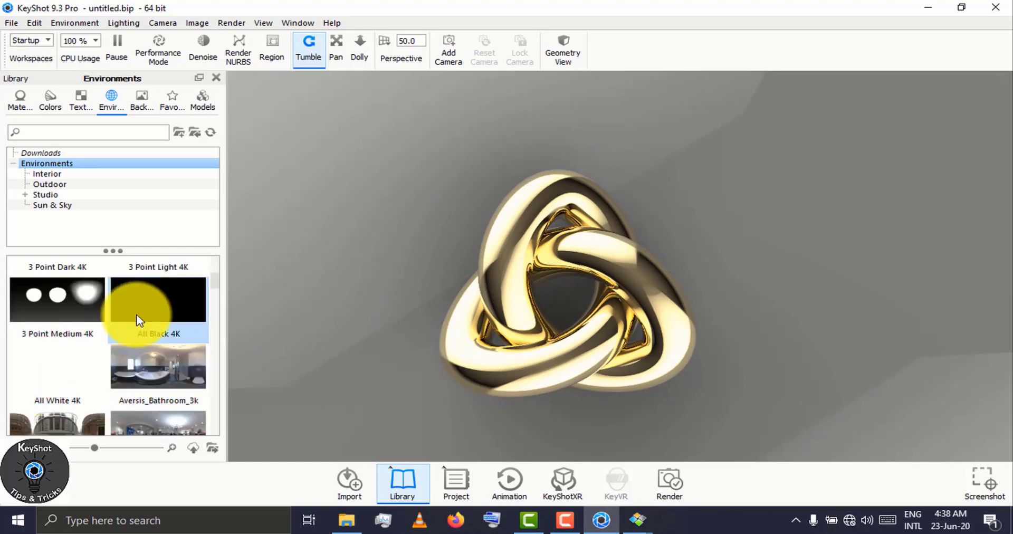
scroll(106, 348, "up", 3)
left_click_drag(74, 401, 305, 340)
Try the Los Angeles Sunrise 4K environment on the scene.
scroll(150, 343, "down", 3)
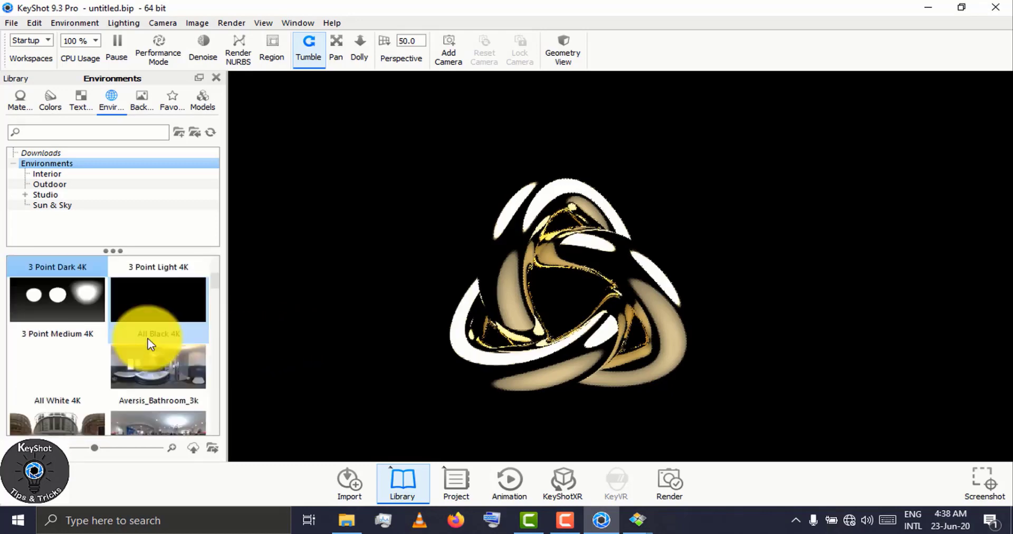
scroll(150, 343, "down", 6)
scroll(115, 363, "down", 5)
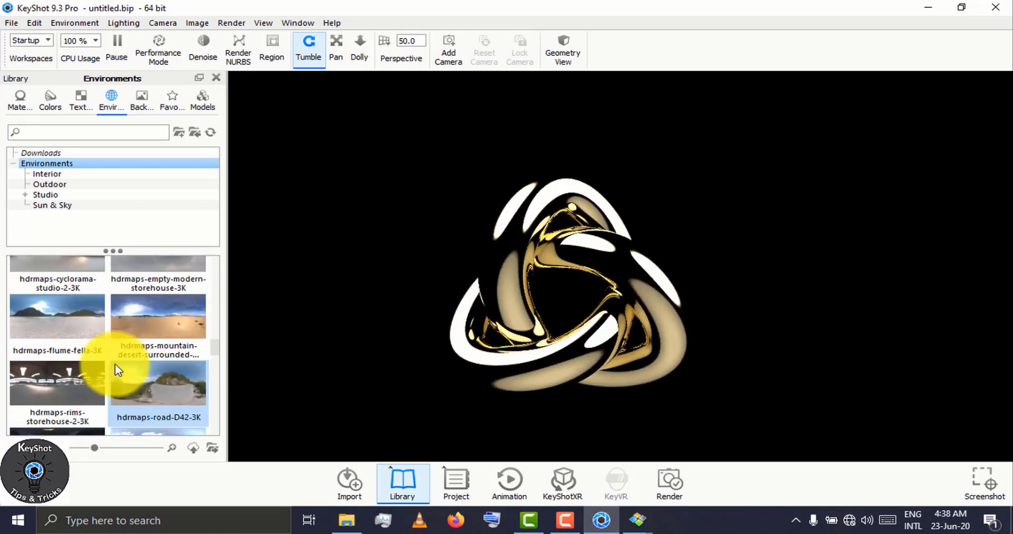
scroll(115, 362, "down", 5)
scroll(109, 359, "down", 6)
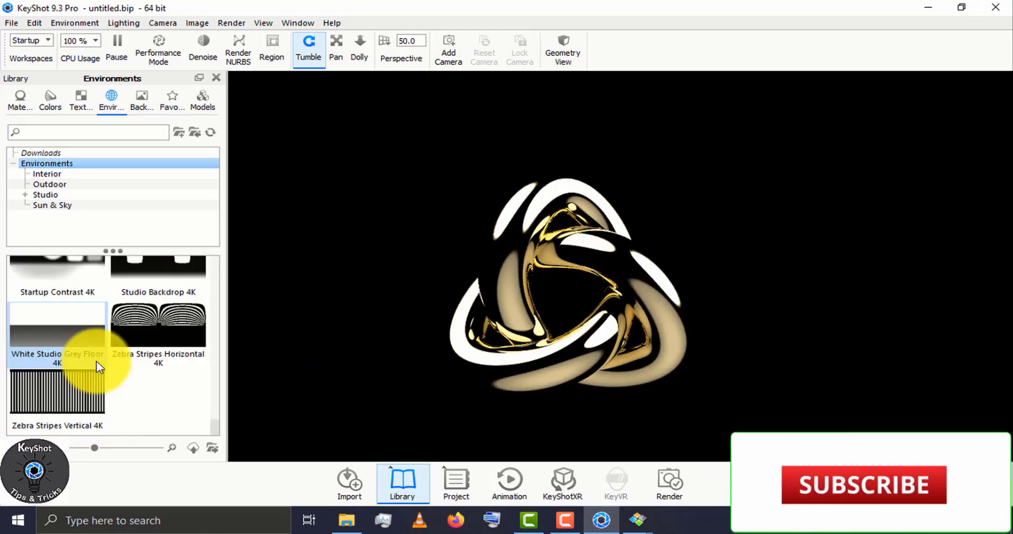
scroll(79, 332, "up", 4)
left_click_drag(95, 356, 314, 343)
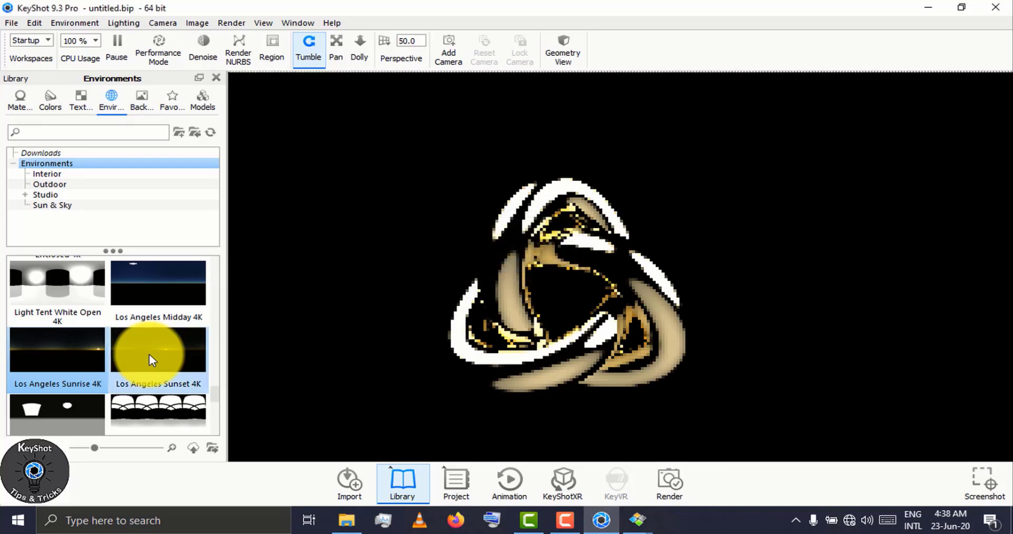
Apply the startup environment from the library to the scene.
scroll(149, 353, "down", 5)
scroll(148, 359, "up", 10)
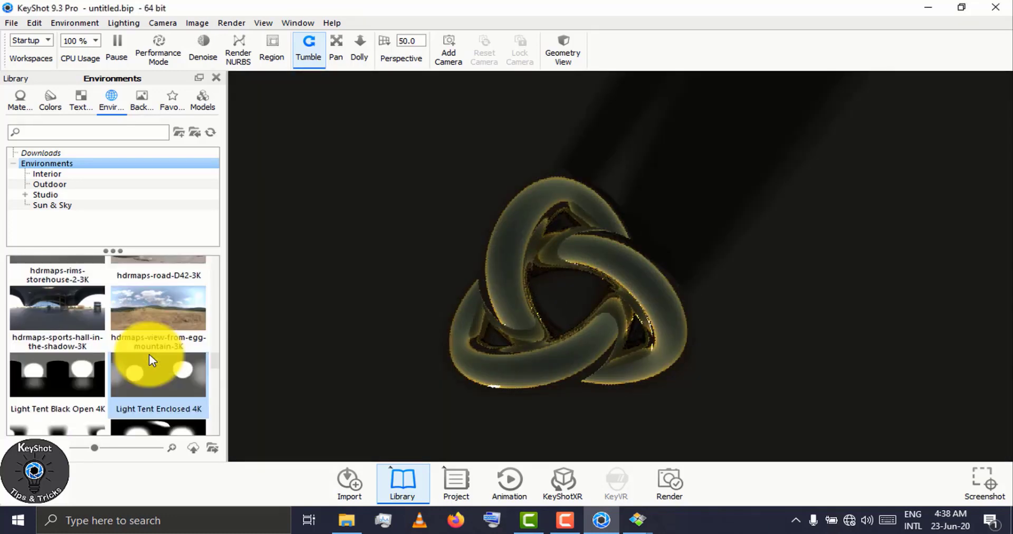
scroll(152, 360, "up", 10)
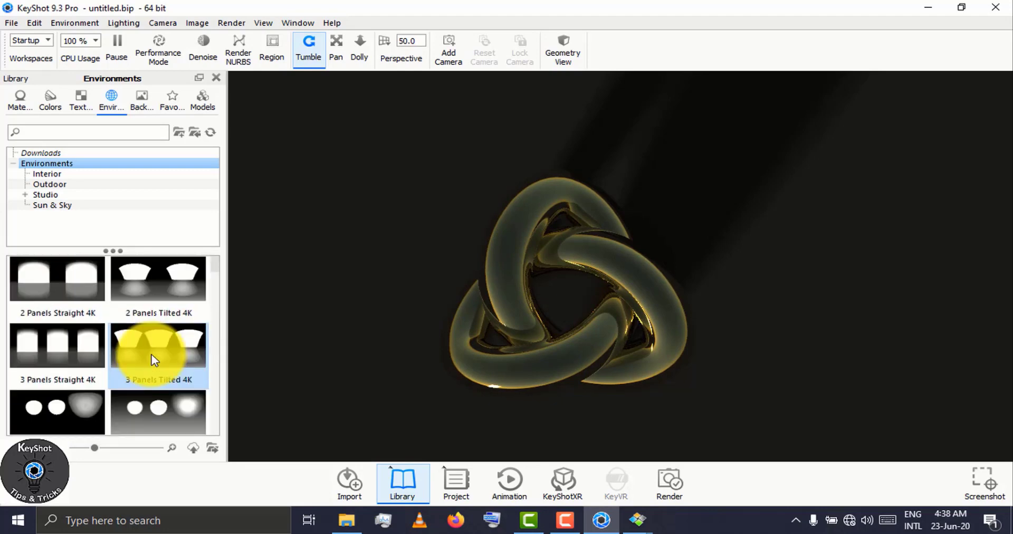
scroll(151, 360, "down", 8)
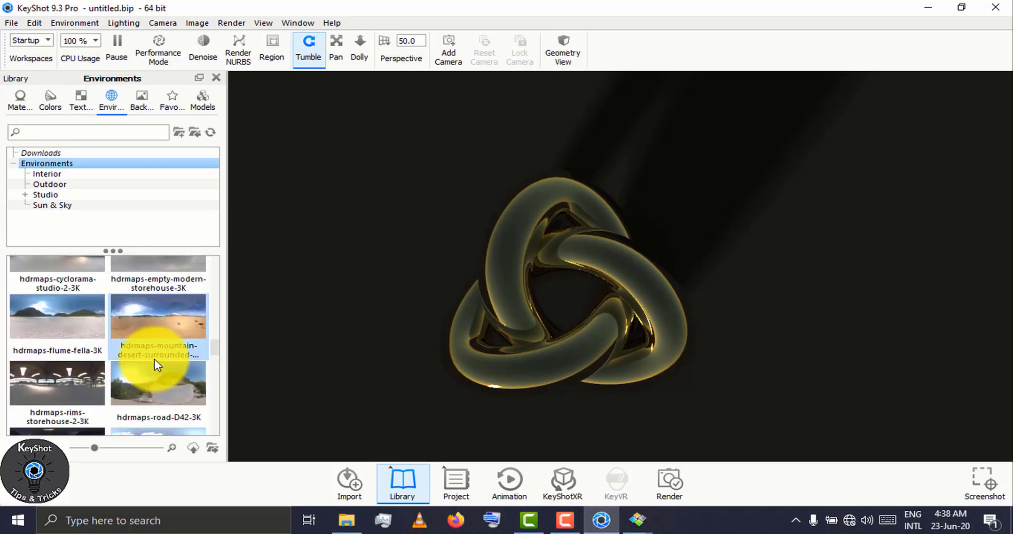
scroll(154, 359, "down", 8)
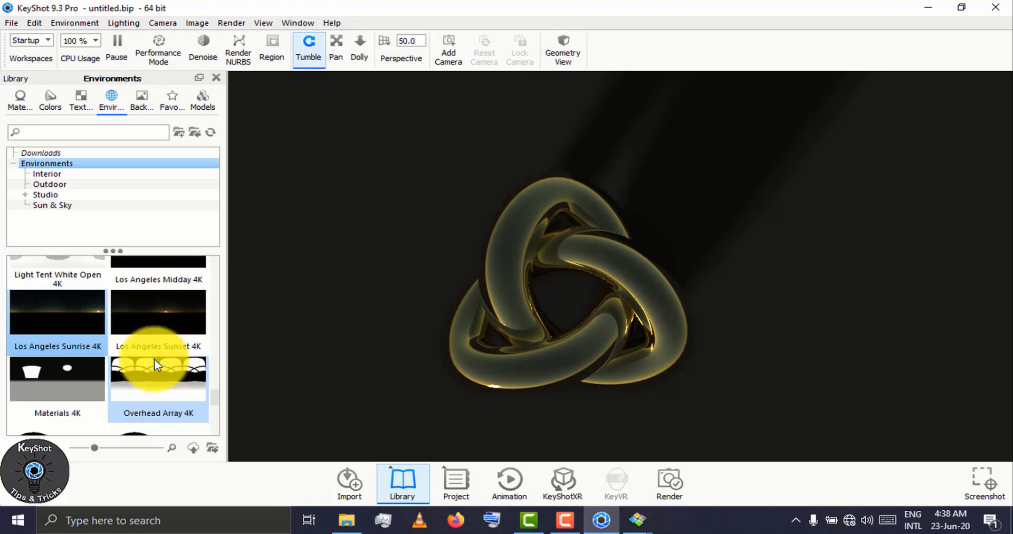
scroll(154, 359, "down", 3)
left_click_drag(72, 340, 374, 322)
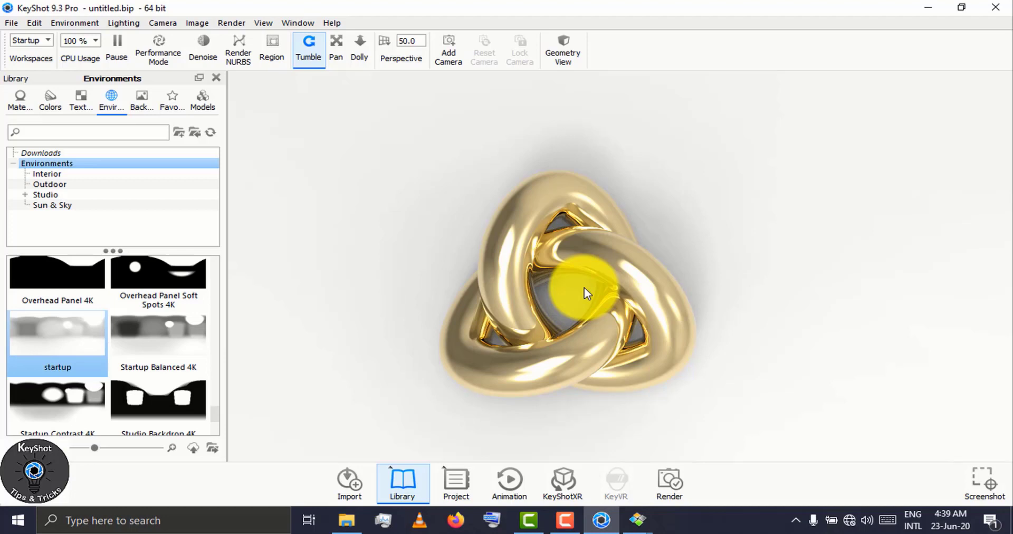
Move the infinite body part with the Move Tool, translation only, to about -815 in X and 1451 in Z.
left_click(457, 483)
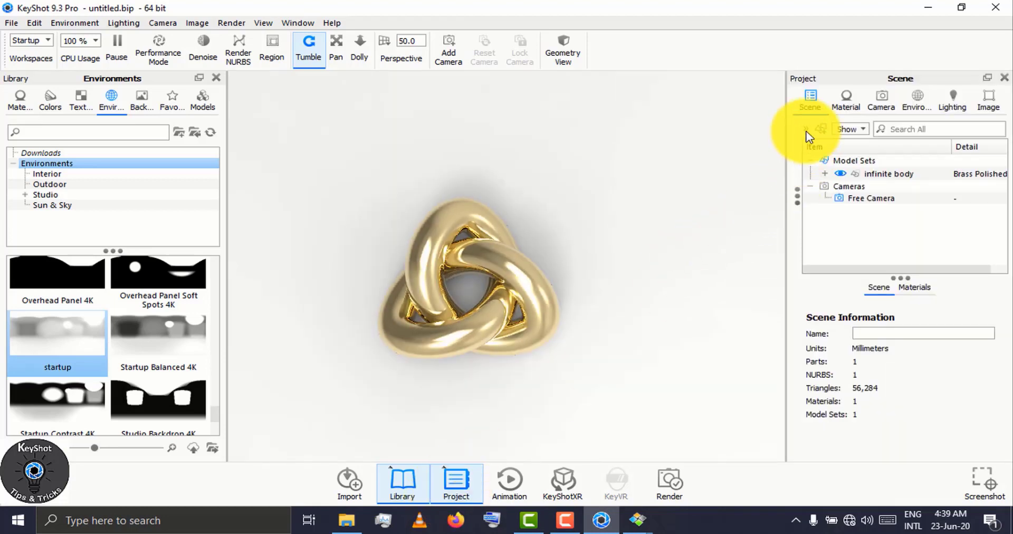
left_click(839, 174)
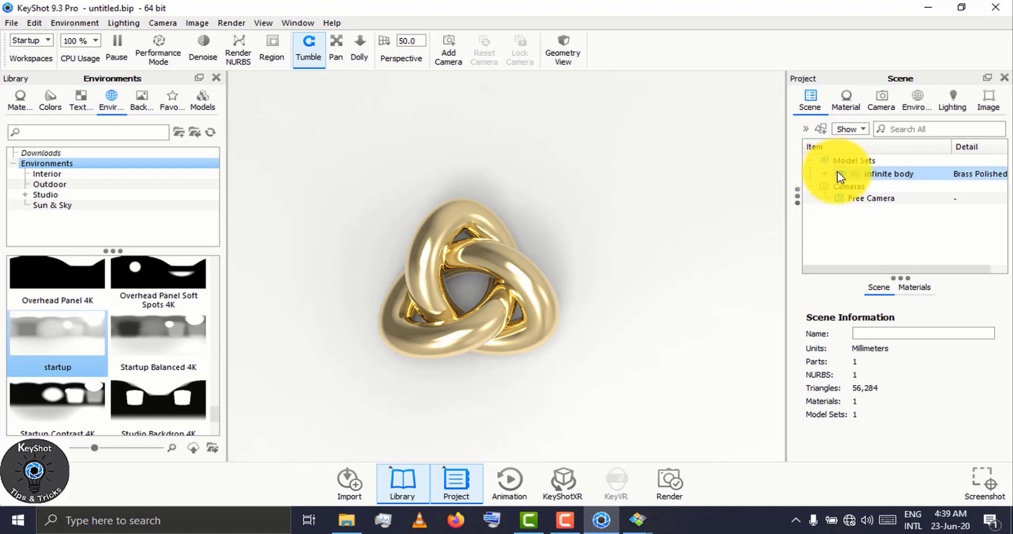
double_click(887, 173)
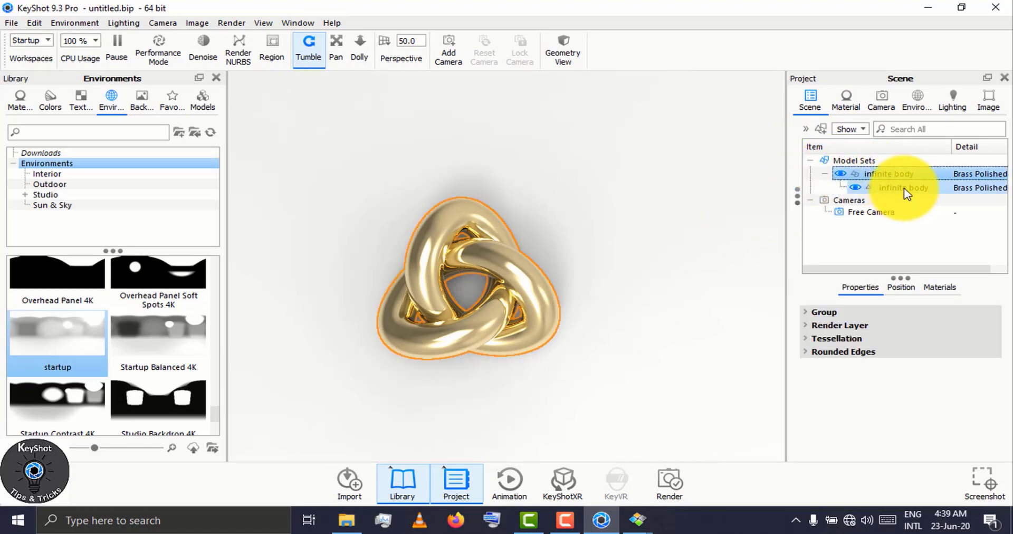
left_click(904, 188)
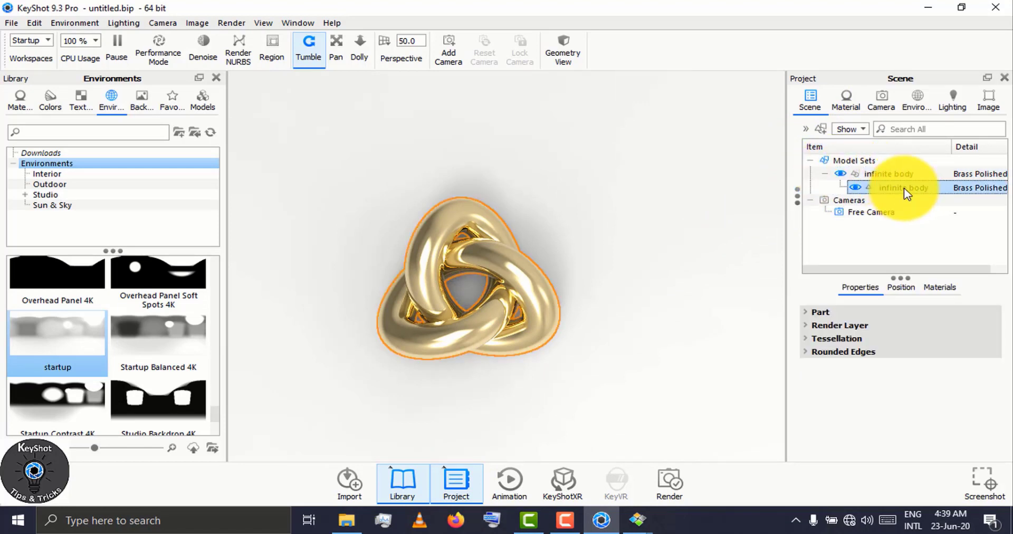
left_click(903, 288)
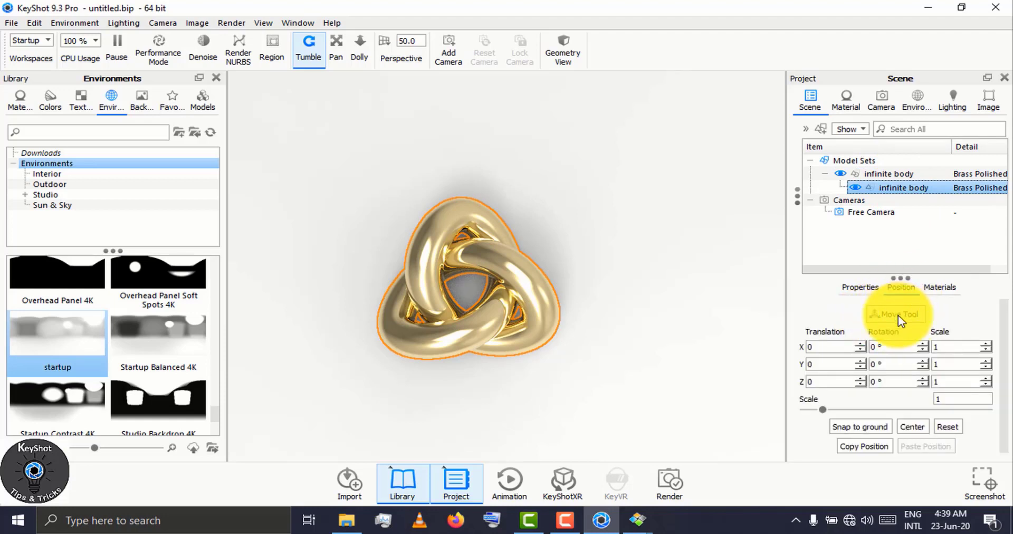
left_click(898, 315)
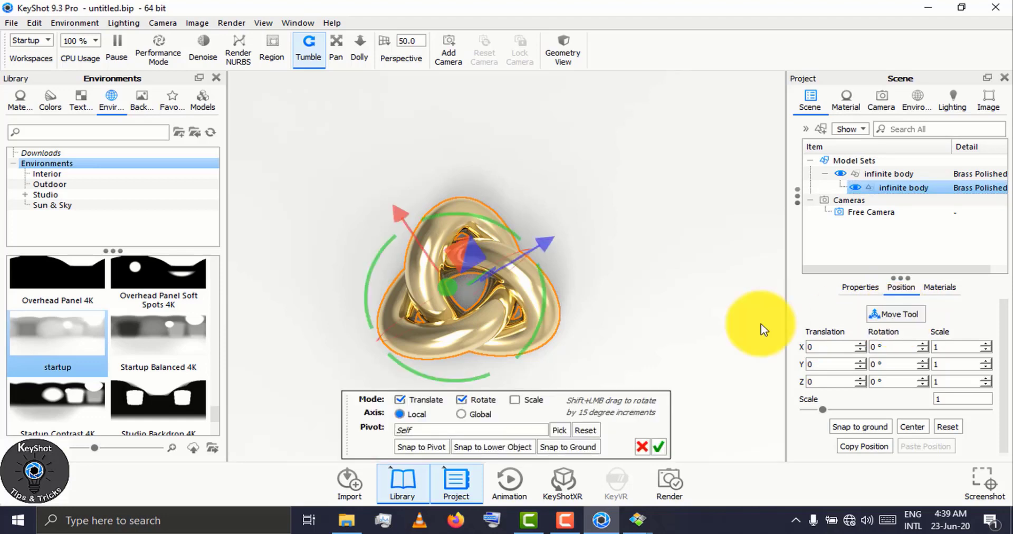
left_click(461, 399)
left_click(422, 400)
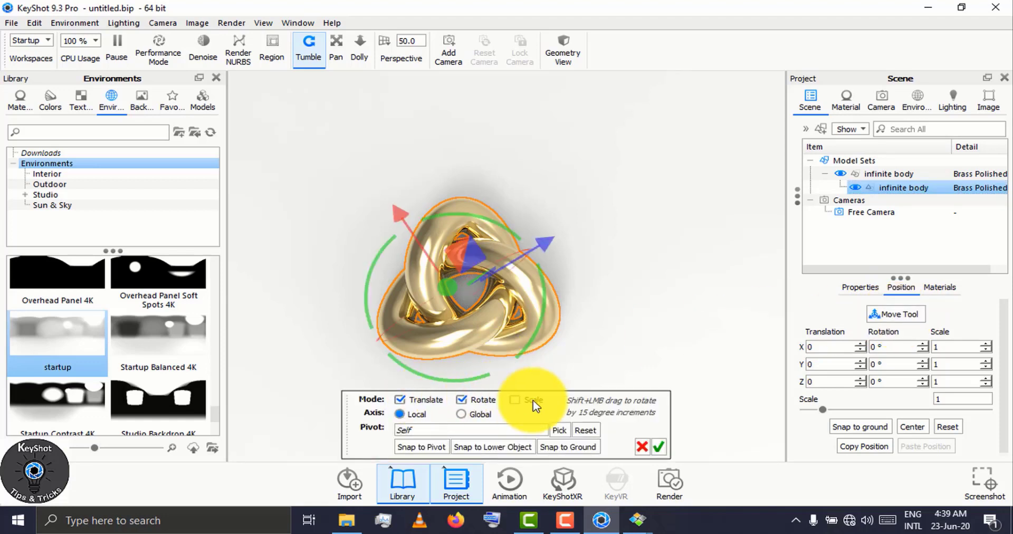
left_click(473, 400)
left_click_drag(551, 248, 561, 219)
left_click_drag(463, 197, 473, 312)
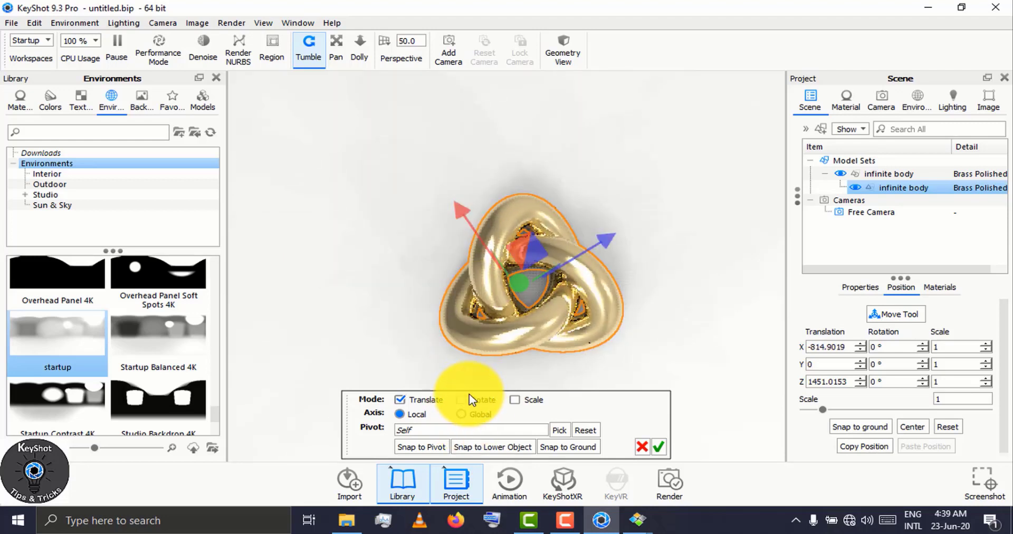
Rotate the knot part to about -4.2° around Y and enlarge it uniformly to a scale of about 10.9.
left_click(490, 404)
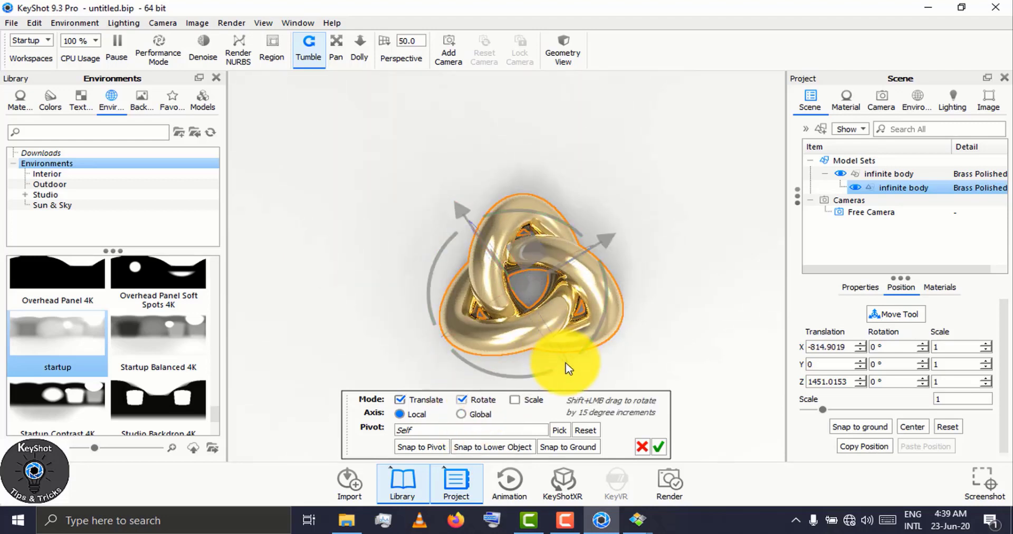
left_click_drag(534, 372, 475, 388)
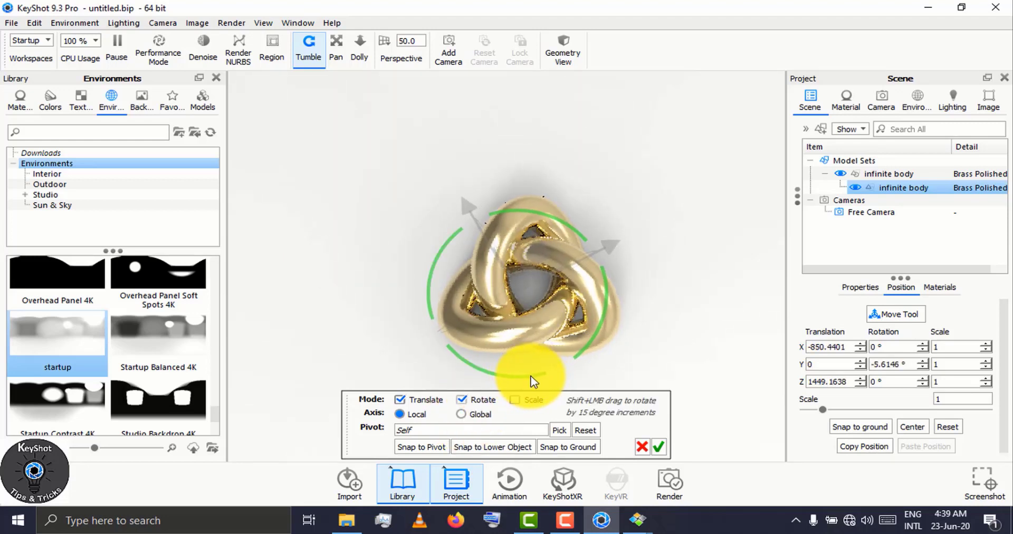
left_click(514, 399)
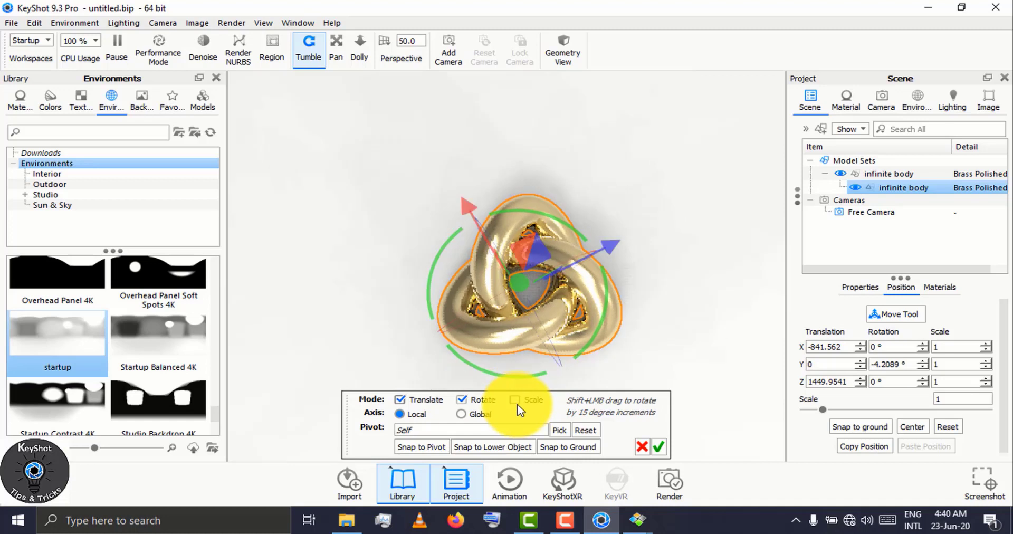
left_click(462, 401)
left_click(429, 403)
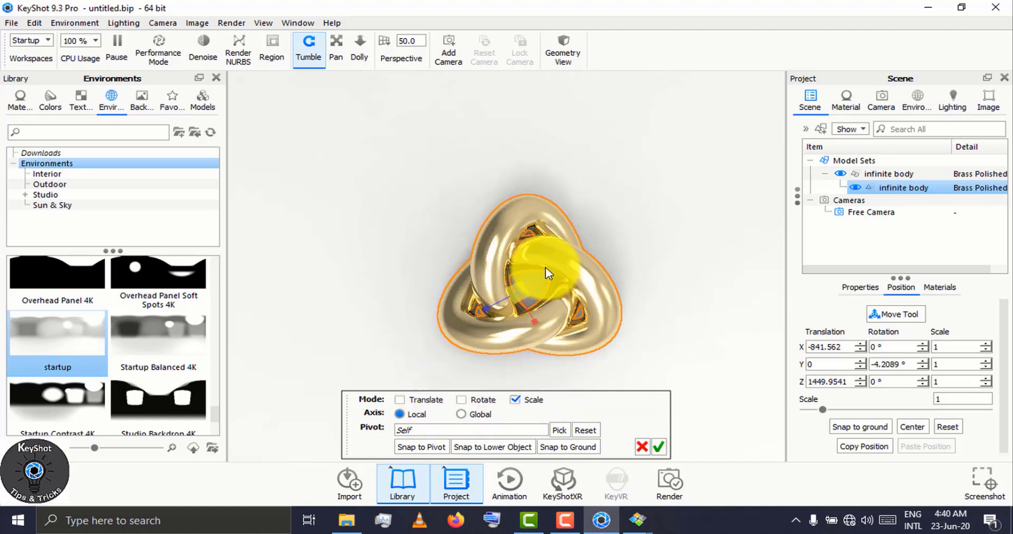
left_click_drag(526, 283, 525, 288)
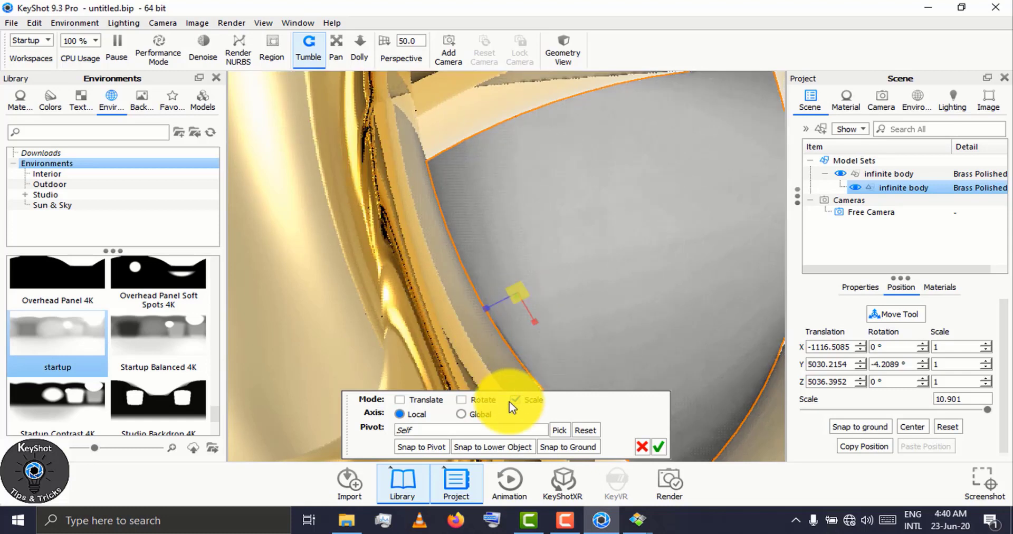
Set the knot part's overall scale to 1, enlarge it to about 1.31 and accept the transformation.
left_click(514, 399)
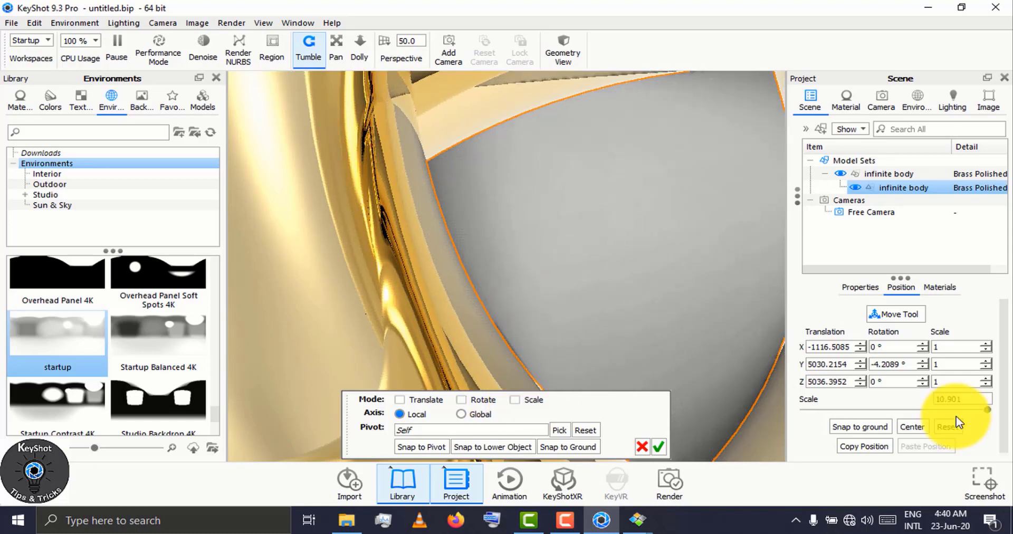
left_click_drag(968, 399, 899, 401)
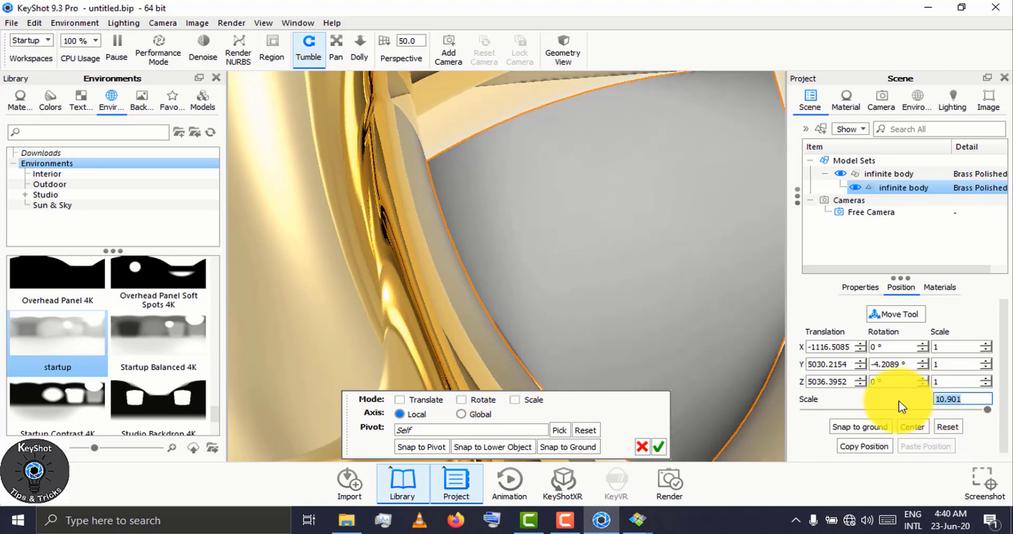
type("1")
key("Return")
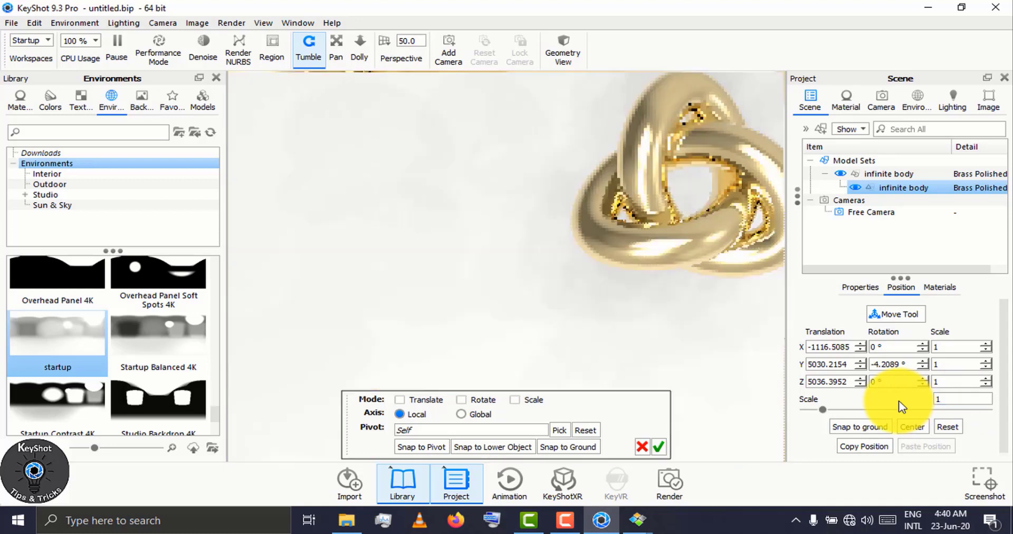
left_click_drag(828, 411, 833, 411)
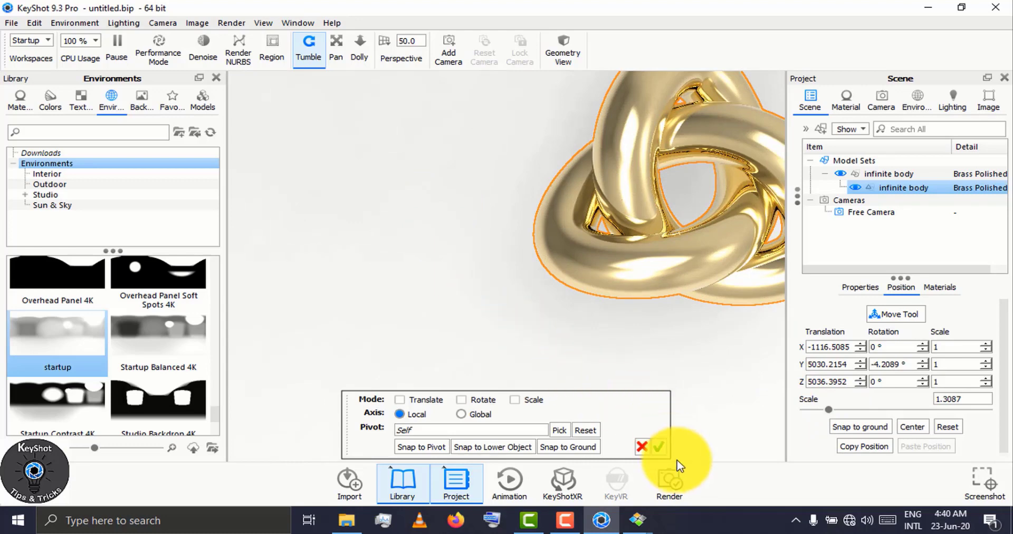
left_click(662, 445)
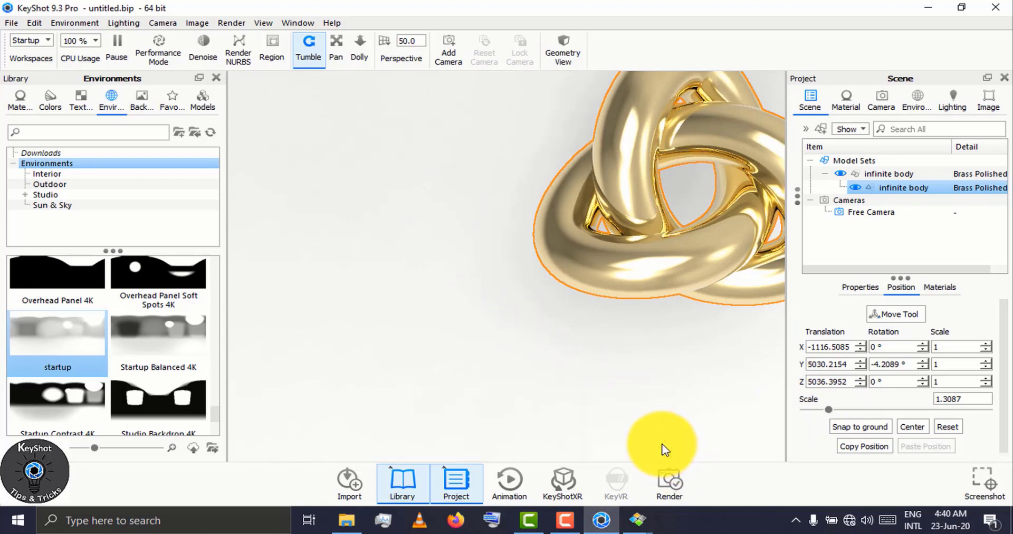
Center and fit the selected knot part in the real-time view.
right_click(421, 176)
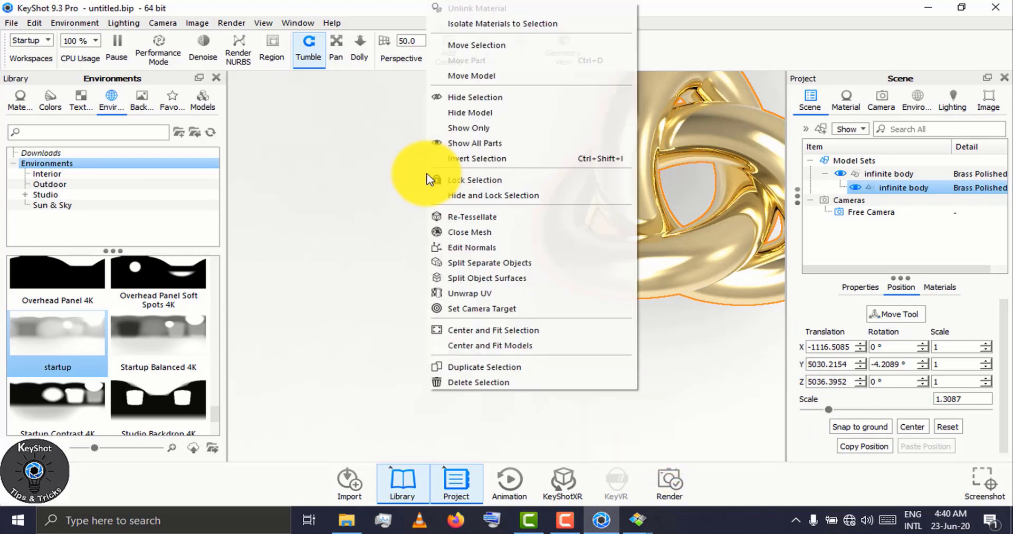
left_click(504, 331)
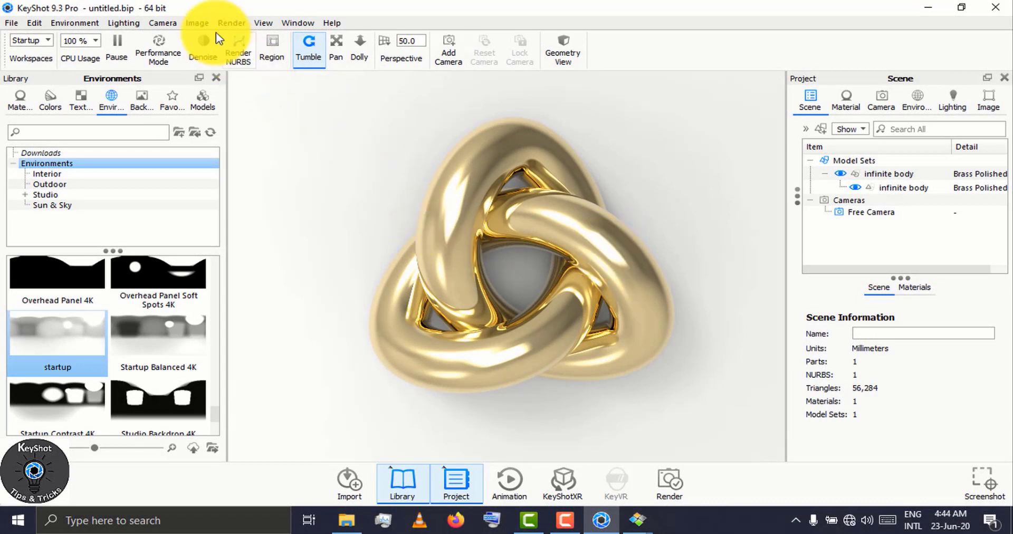
Open the render settings and examine the still image output's name, folder and file format options.
left_click(232, 23)
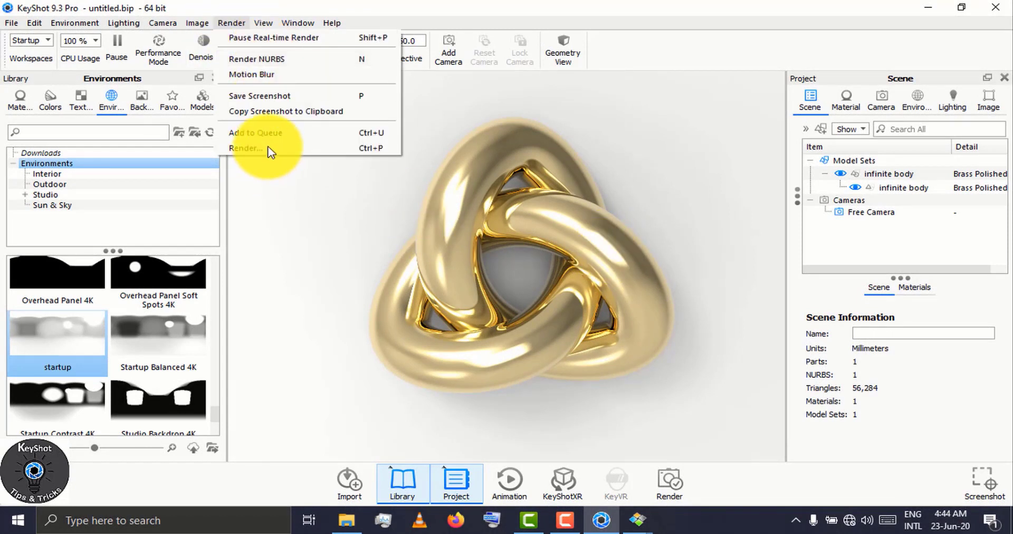
left_click(669, 208)
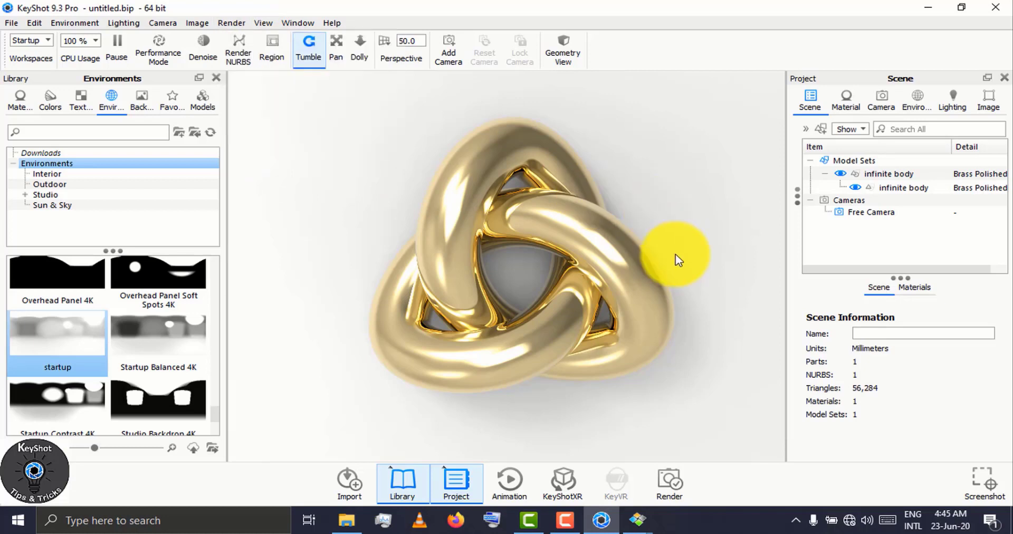
left_click(679, 474)
left_click_drag(656, 84, 658, 62)
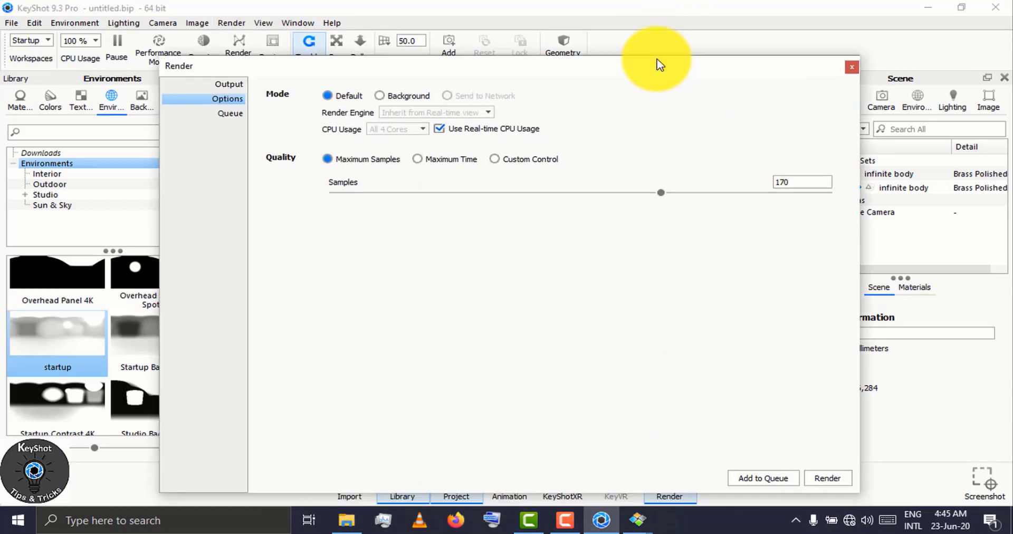
left_click(232, 79)
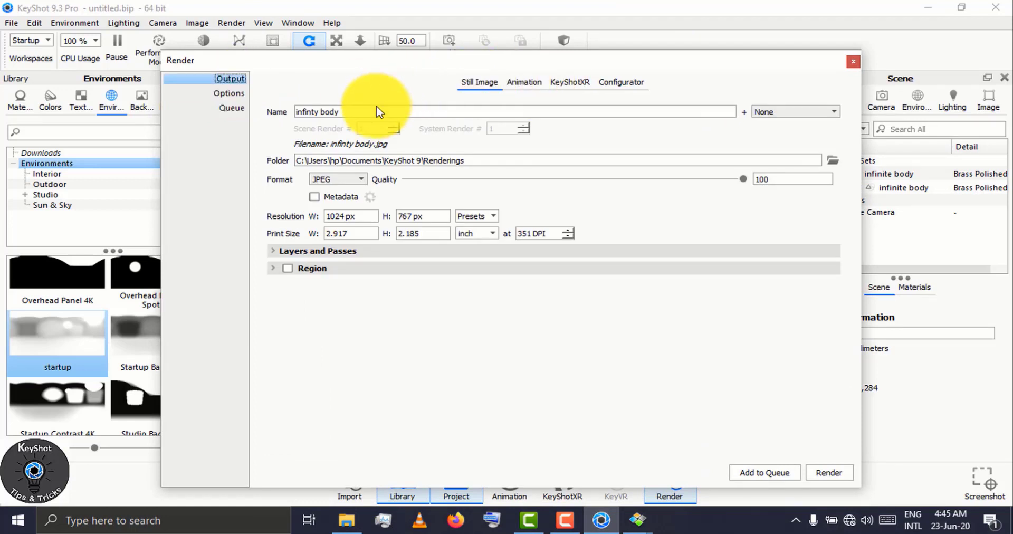
key("Tab")
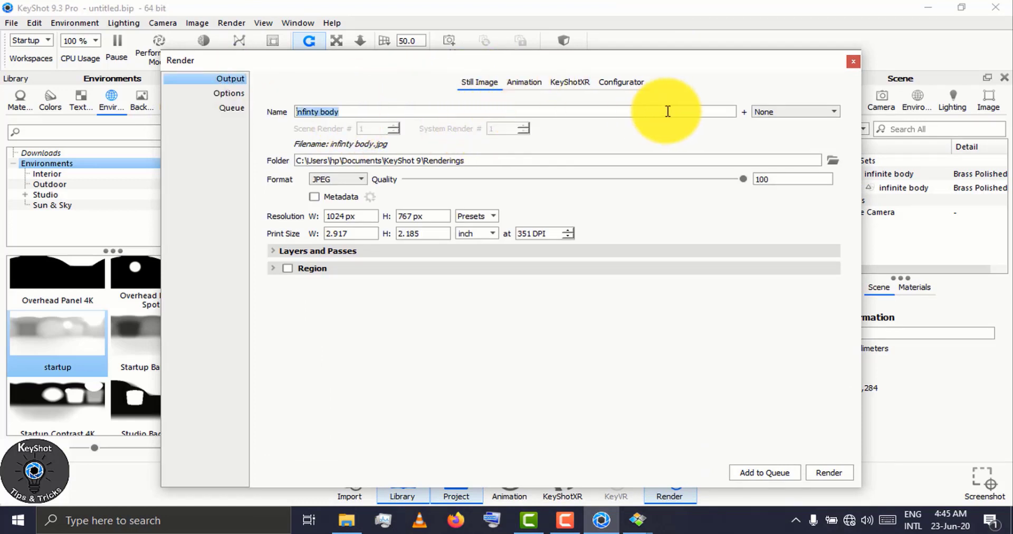
key("Tab")
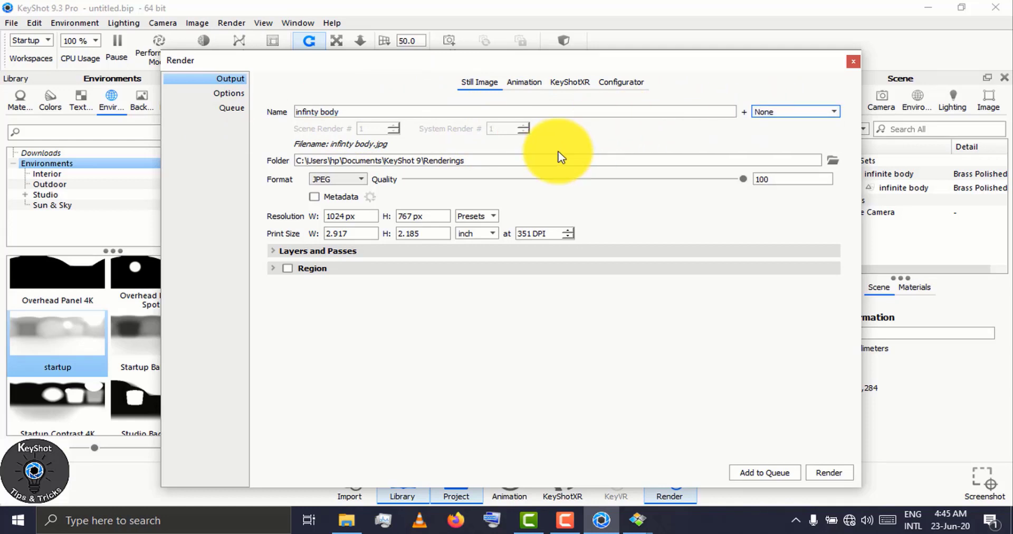
key("Tab")
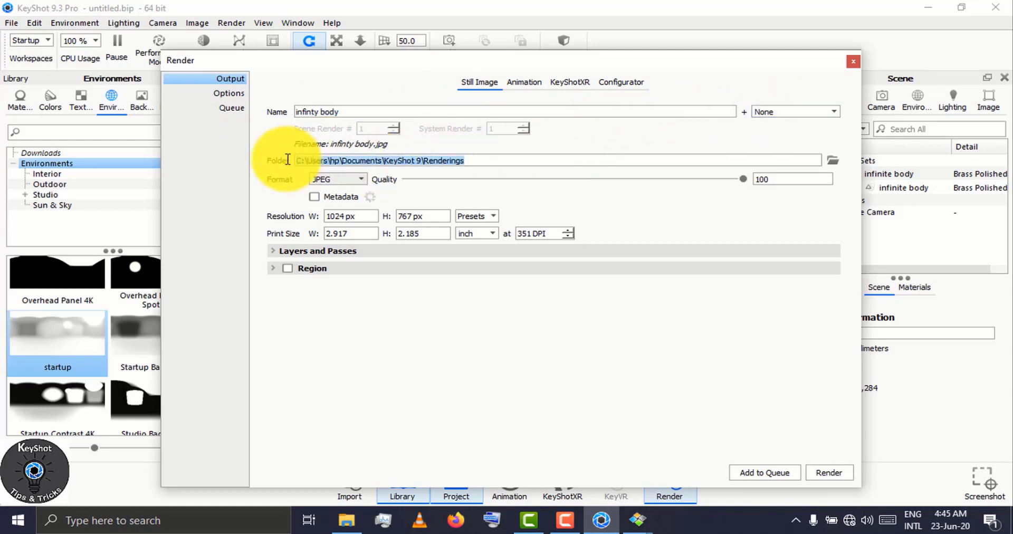
key("Tab")
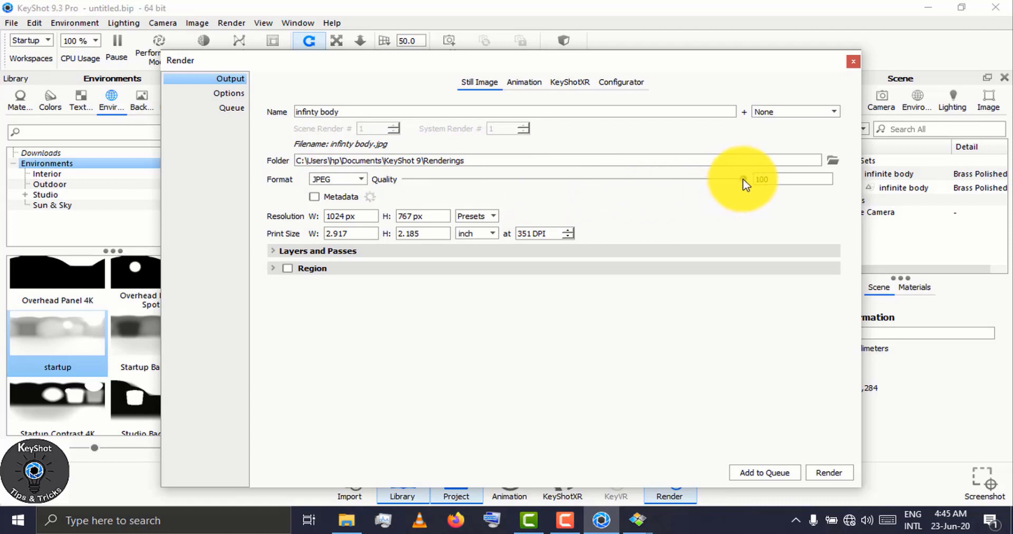
left_click(350, 179)
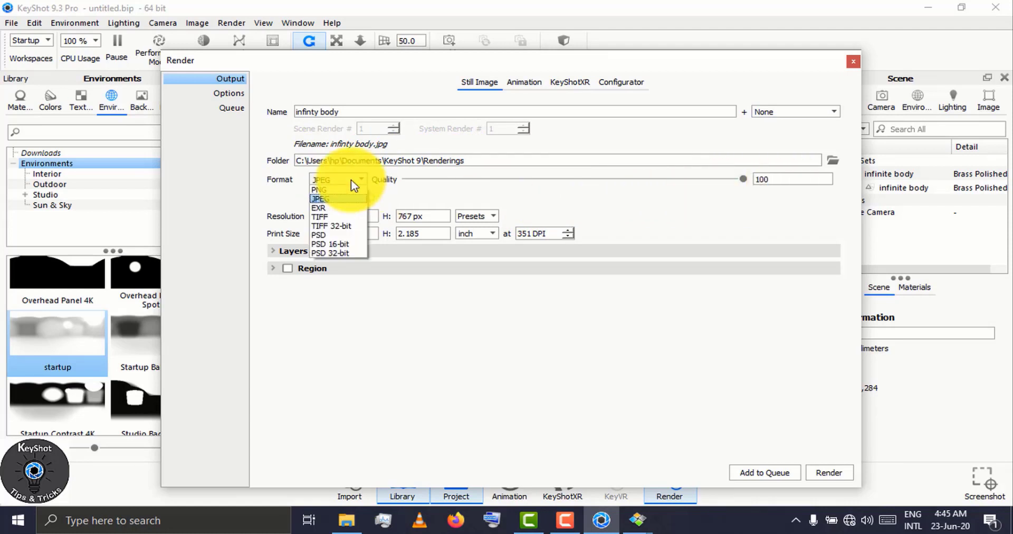
left_click(350, 179)
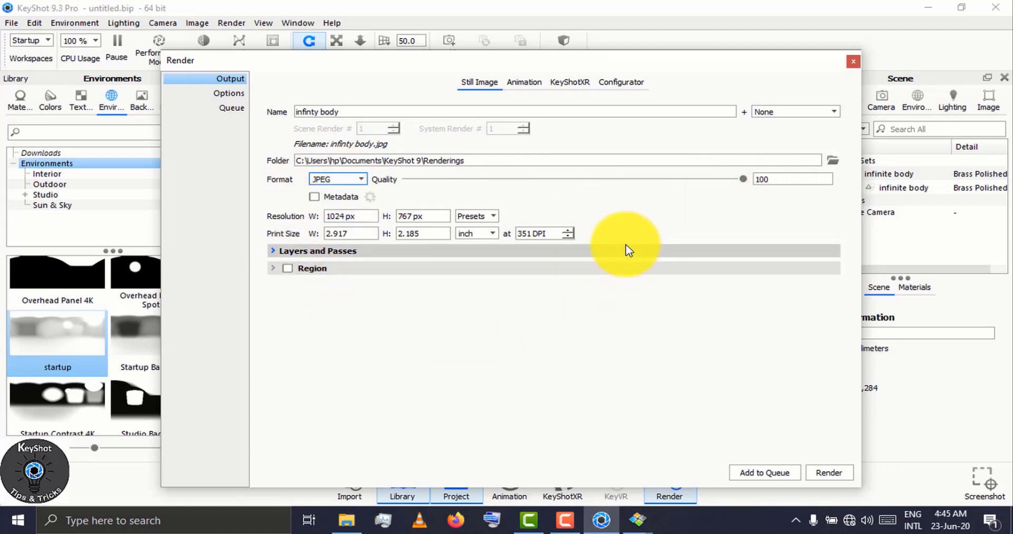
Compare the Maximum Samples, Maximum Time and Custom Control render quality modes and return to Maximum Samples.
left_click(239, 94)
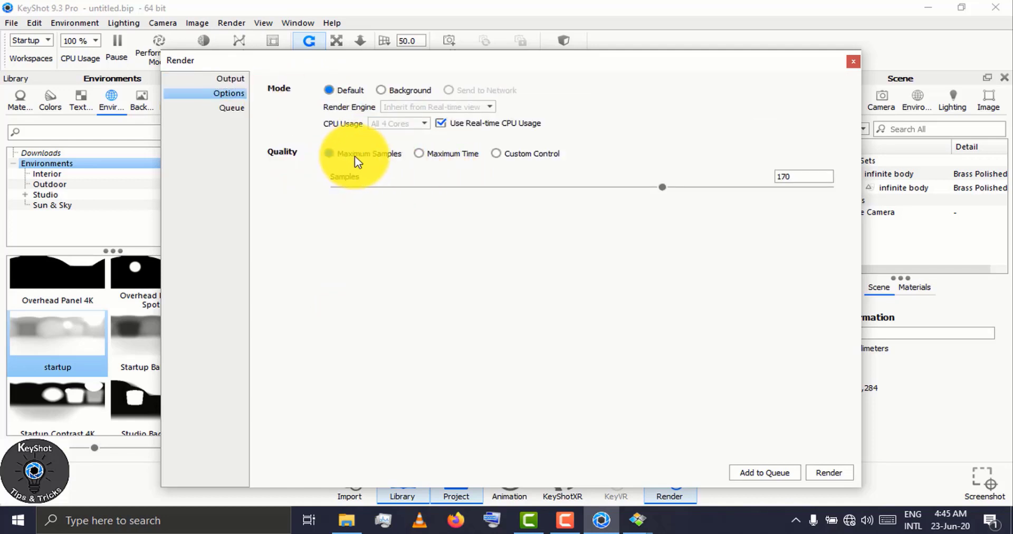
left_click(451, 154)
left_click(497, 153)
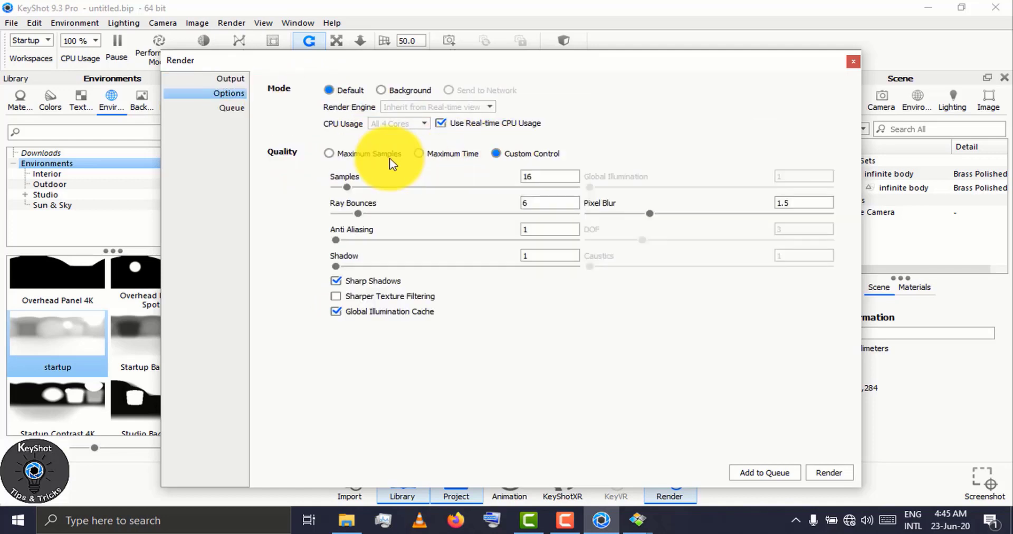
left_click(389, 157)
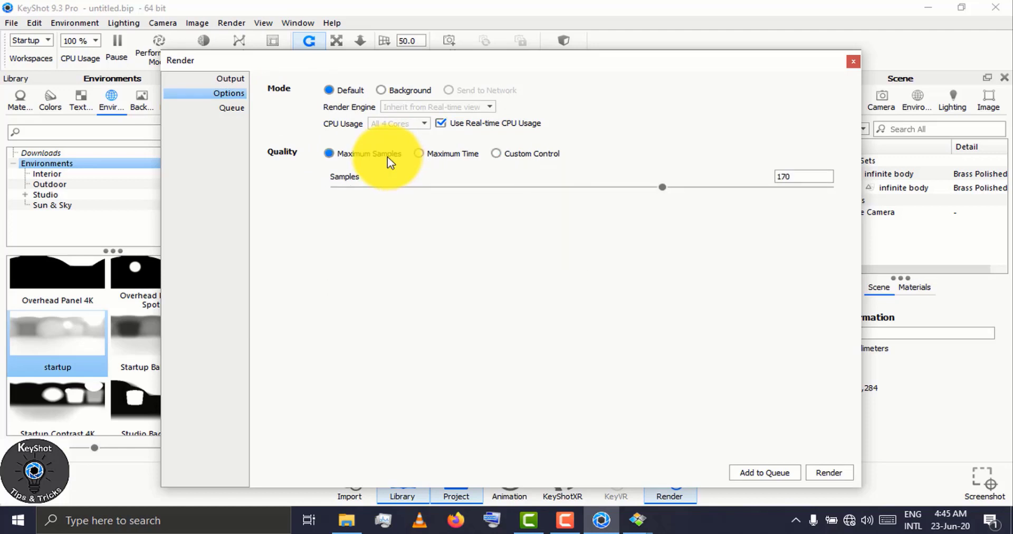
left_click(461, 160)
left_click(516, 157)
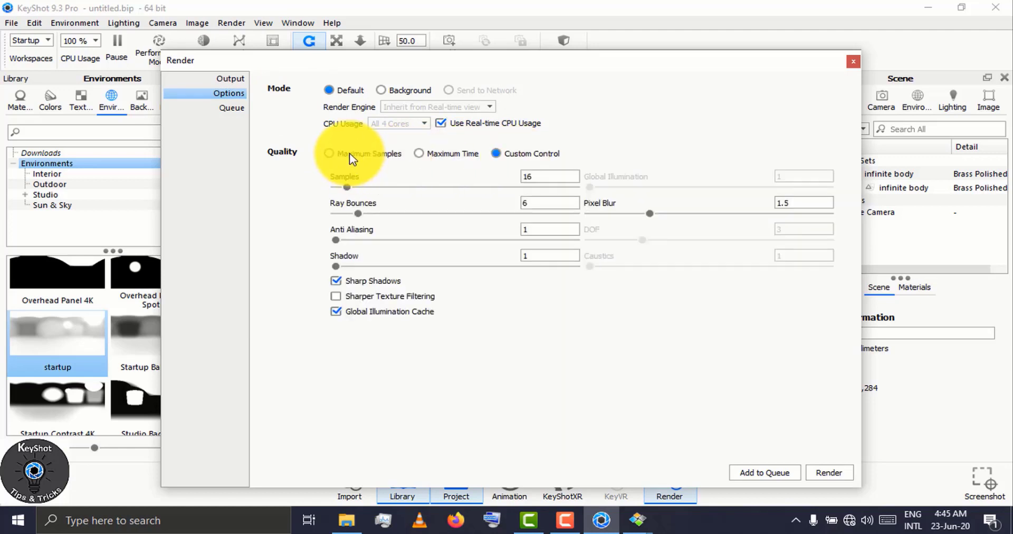
left_click(351, 157)
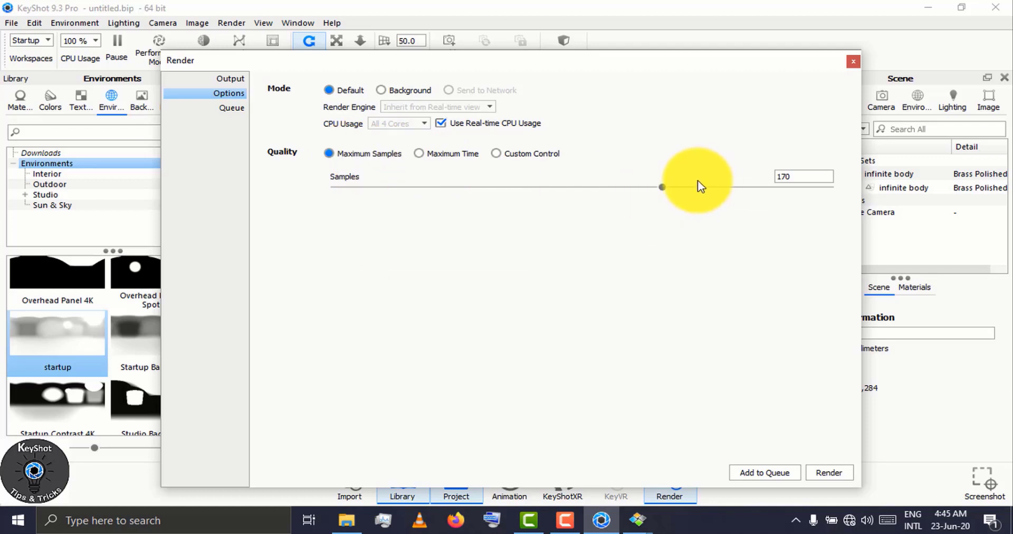
Set the maximum samples to 152 and render the still image, overwriting the existing infinty body.jpg, with the output window maximized.
left_click_drag(662, 187, 626, 190)
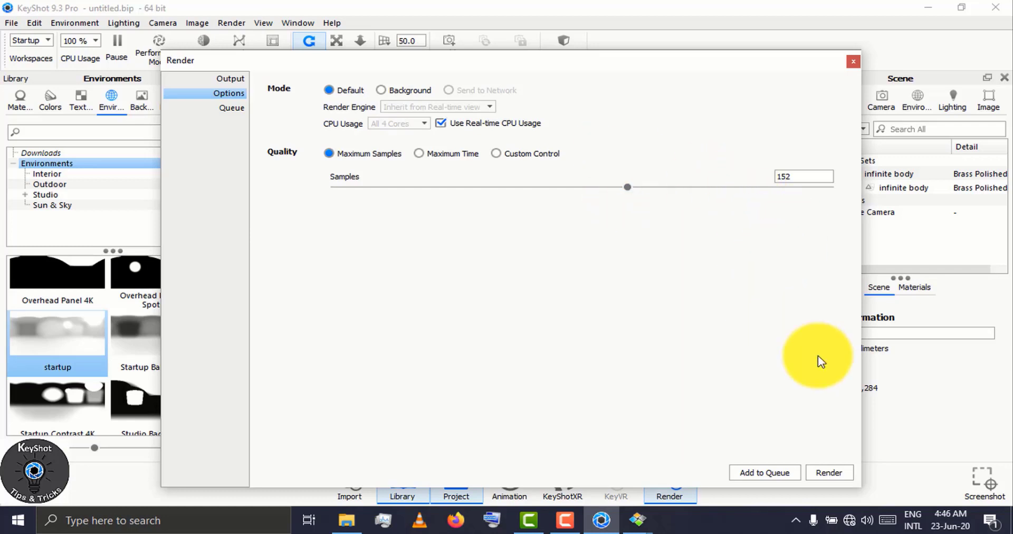
left_click(831, 475)
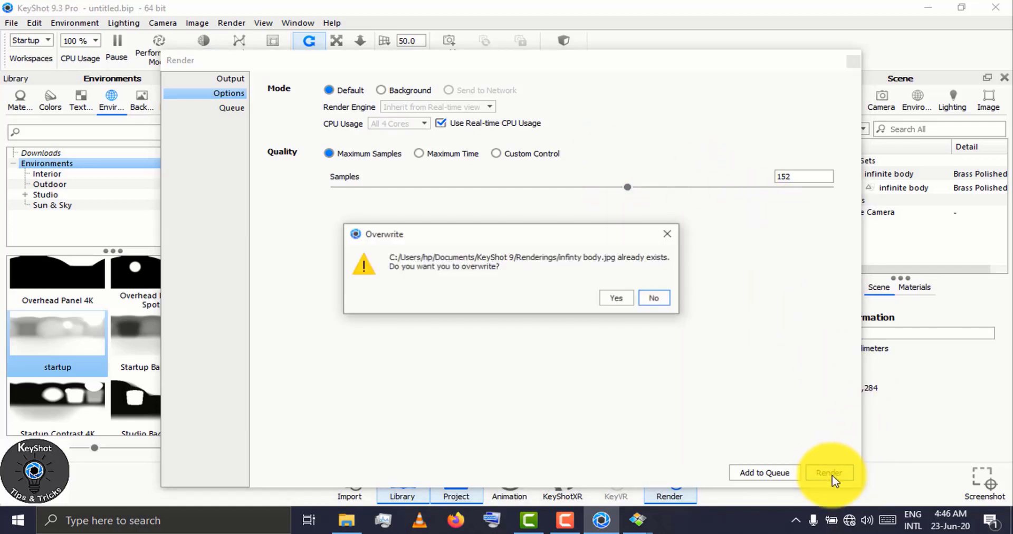
left_click(616, 298)
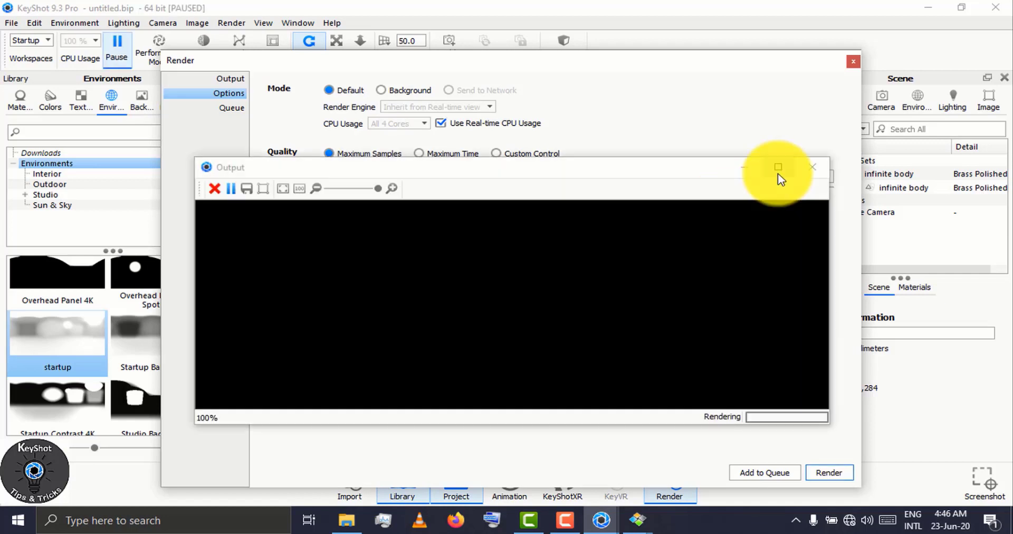
left_click(771, 166)
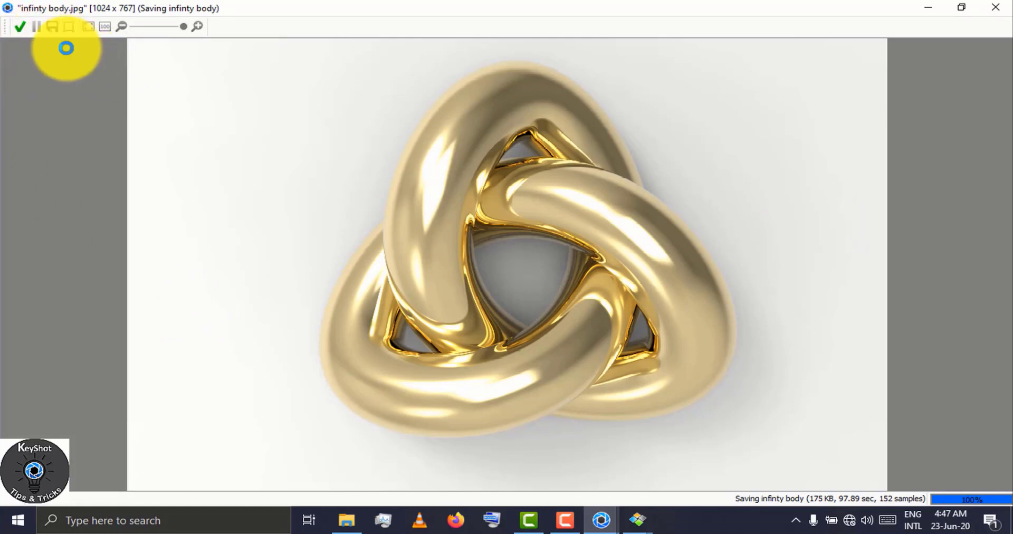
Examine the file type options for saving a copy of the rendered image and cancel the save.
left_click(51, 26)
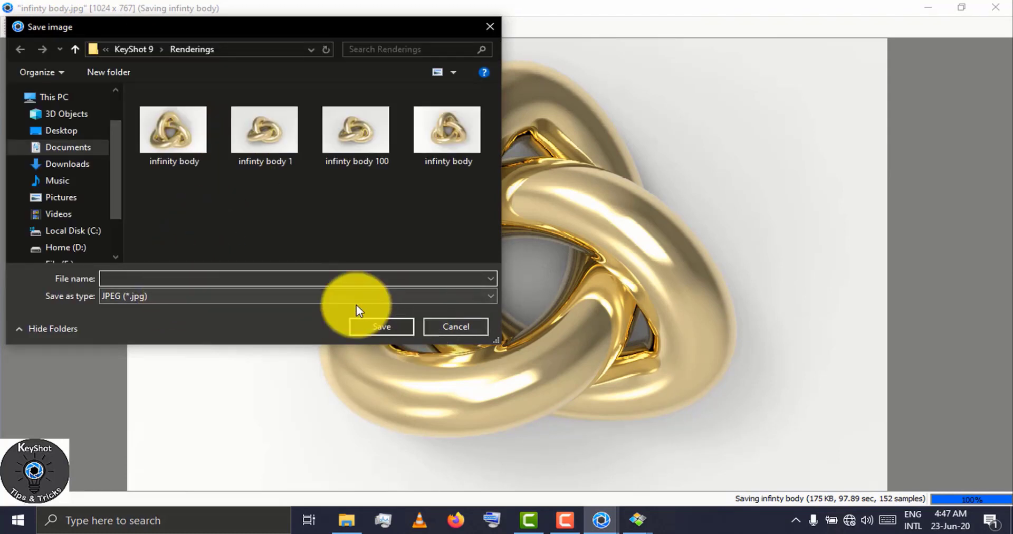
left_click(337, 294)
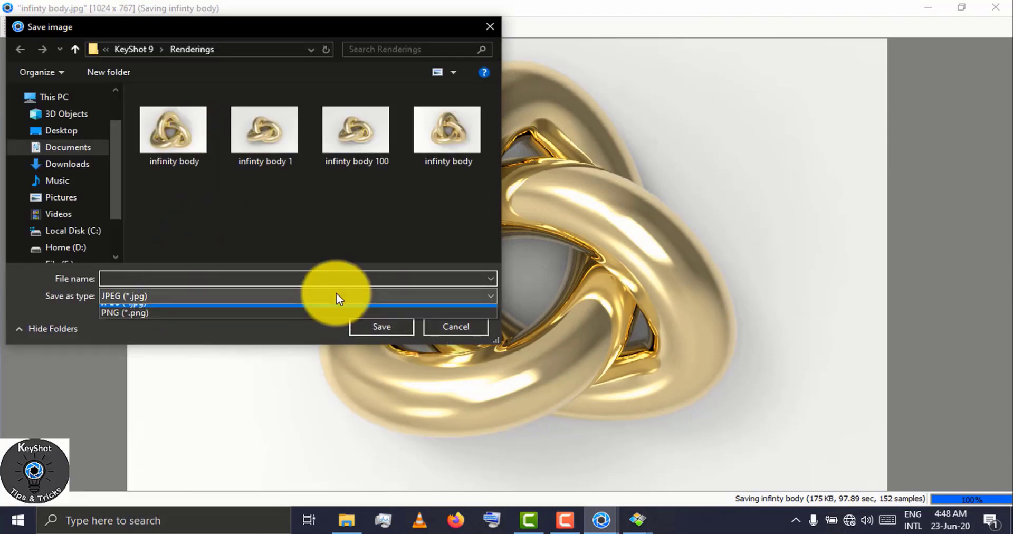
left_click(216, 334)
left_click(452, 327)
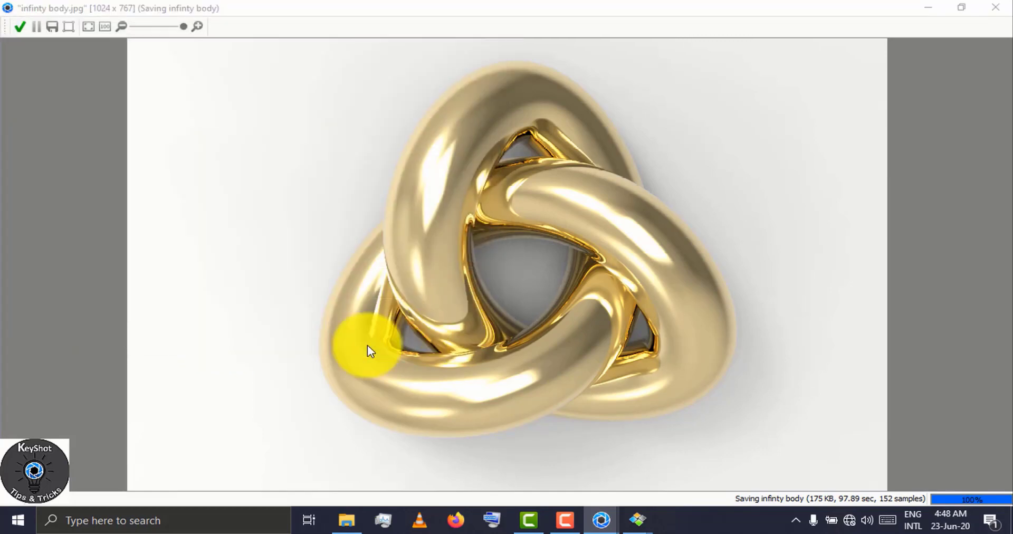
Accept the finished render and close the render settings.
left_click(19, 26)
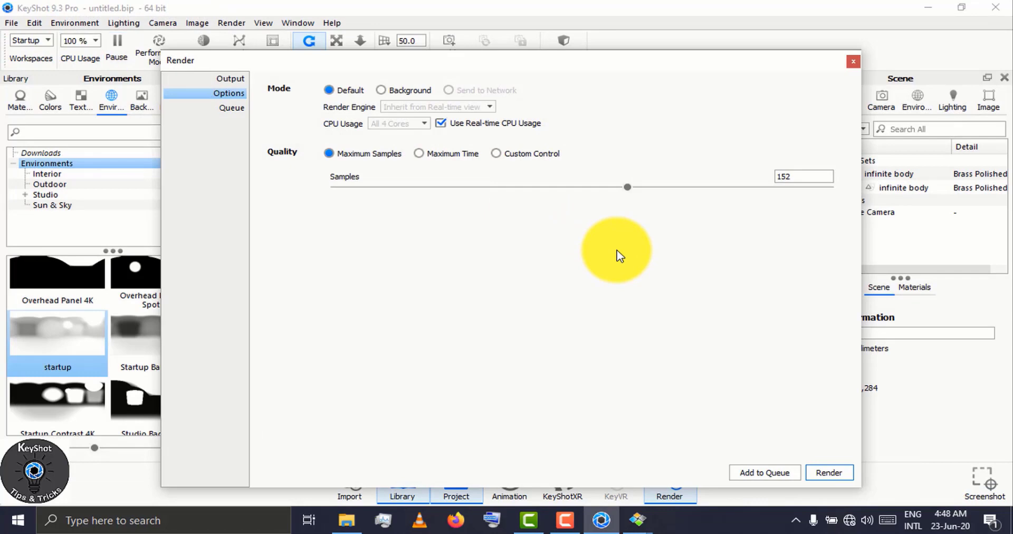
left_click(853, 62)
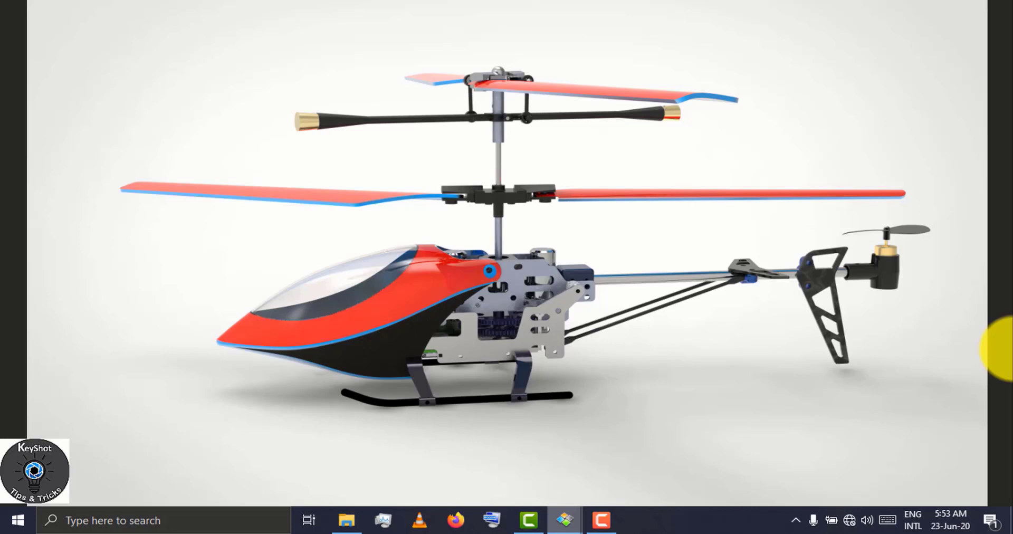
Switch to the image viewer window showing the KeyShot Tips & Tricks logo.
mouse_move(565, 524)
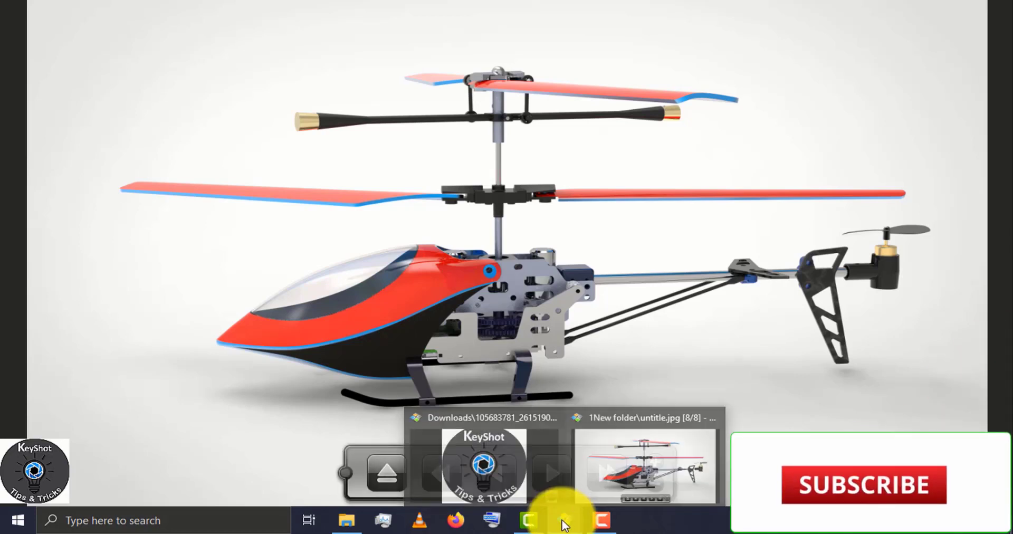
left_click(508, 475)
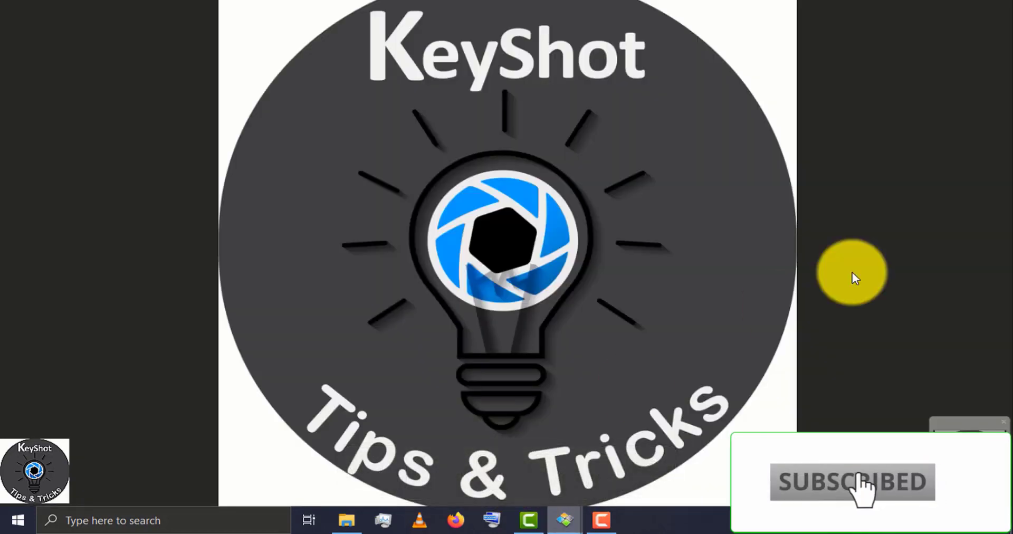